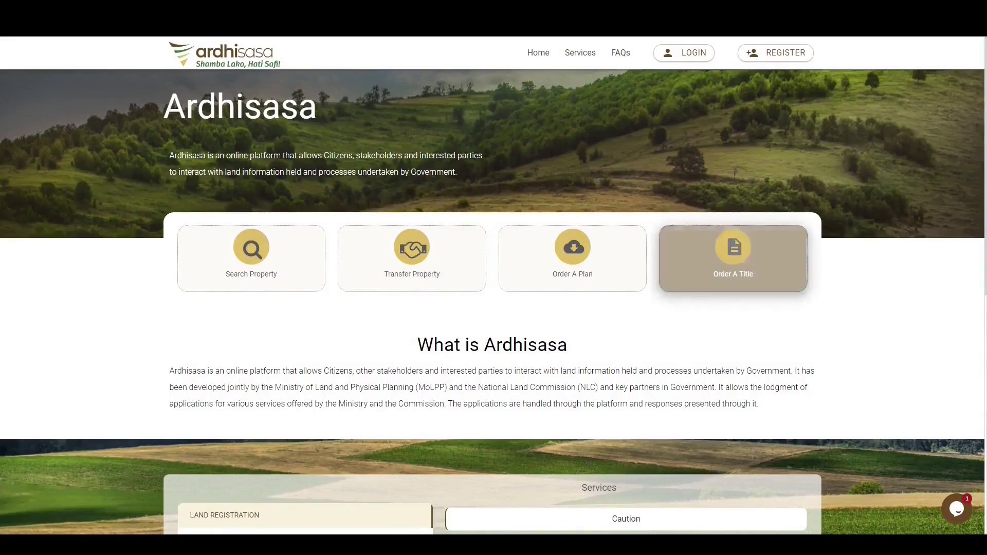
- Log in to Ardhisasa with the saved ID and password, then enter the one-time verification code
{"action": "scroll", "coordinate": [494, 302], "scroll_direction": "down", "scroll_amount": 9}
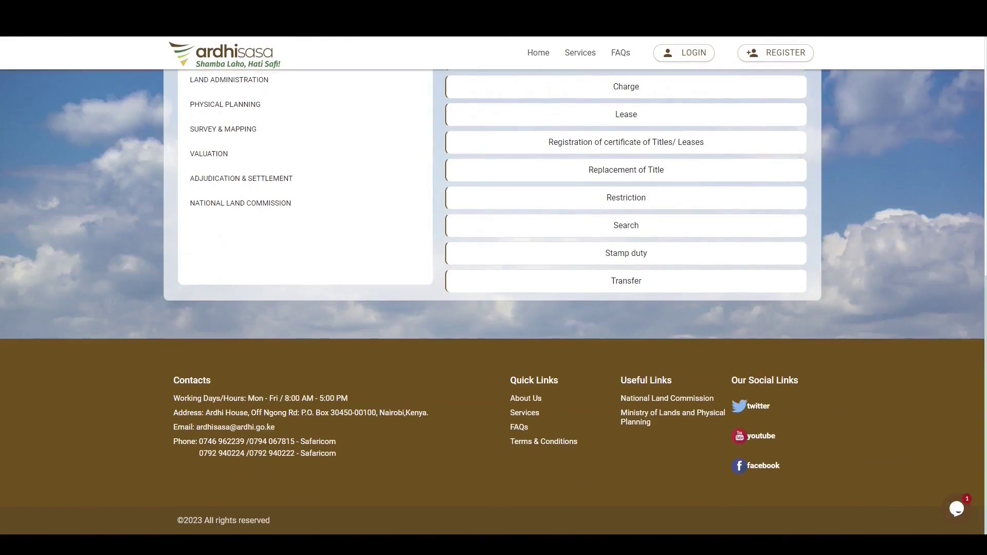
{"action": "scroll", "coordinate": [493, 303], "scroll_direction": "up", "scroll_amount": 9}
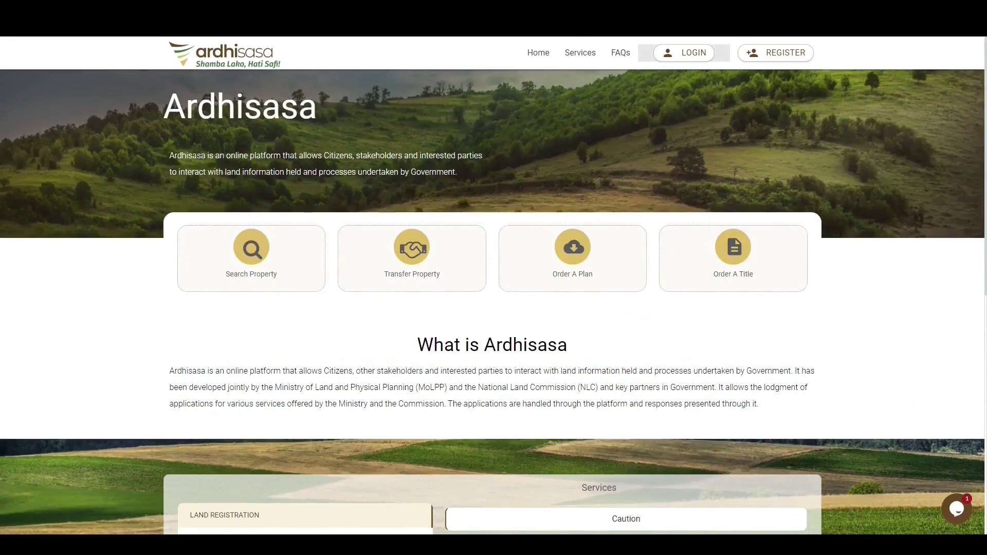
{"action": "left_click", "coordinate": [687, 55]}
{"action": "left_click", "coordinate": [520, 246]}
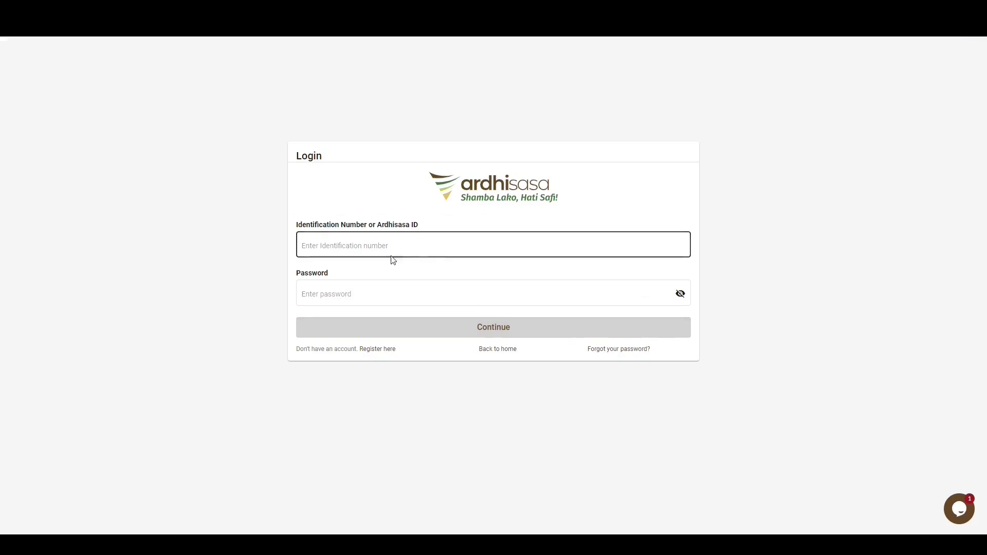
{"action": "left_click", "coordinate": [343, 274]}
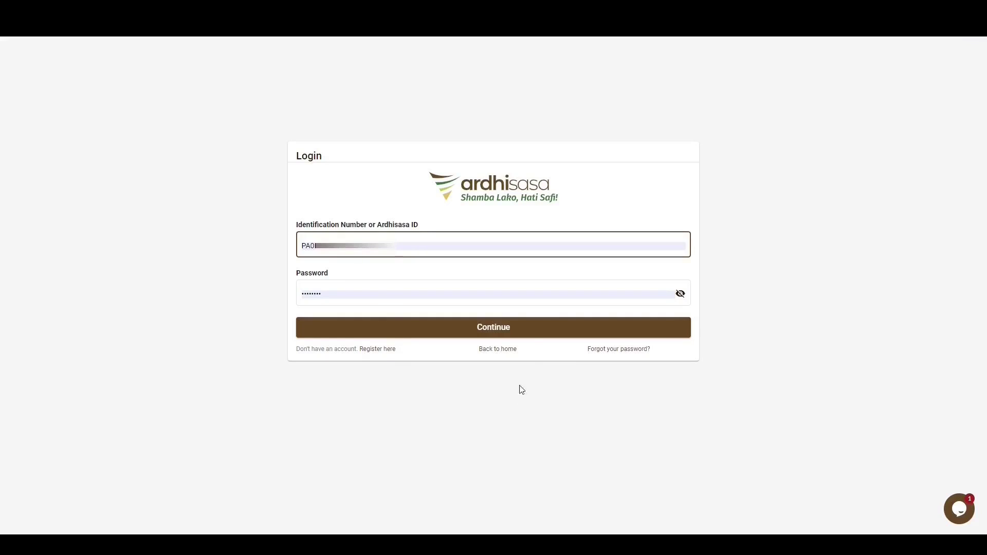
{"action": "left_click", "coordinate": [499, 336]}
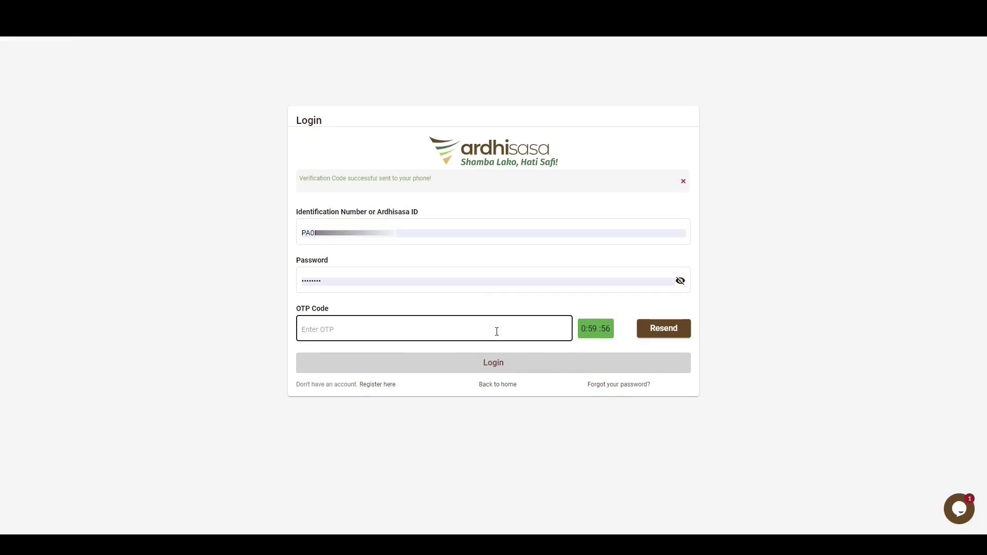
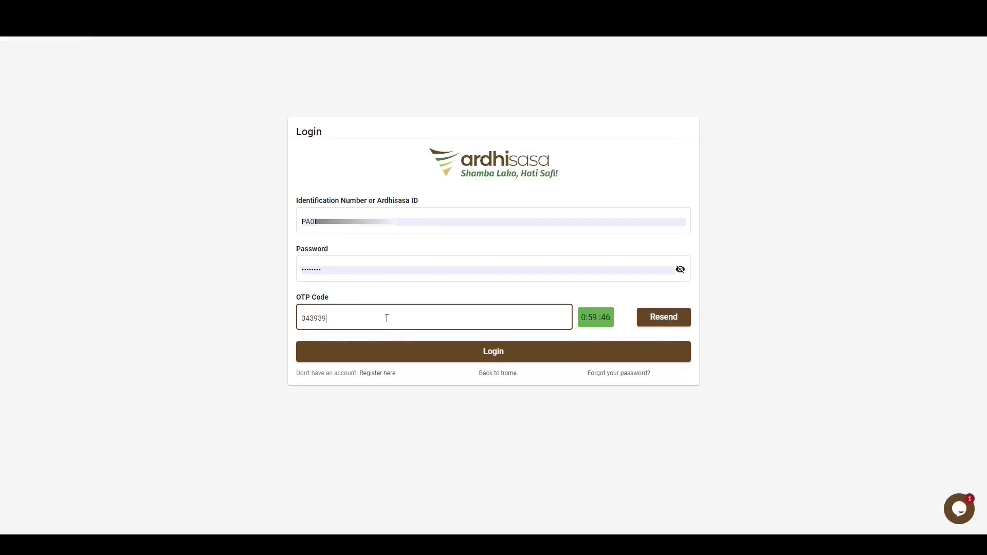
{"action": "left_click", "coordinate": [493, 357]}
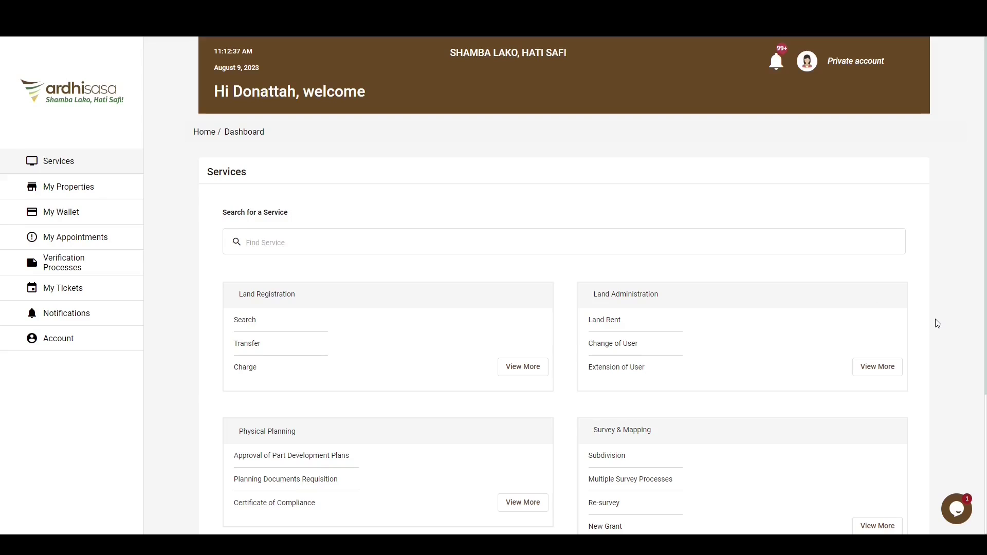
- Go to Land Administration services, then Lease Preparation, and open the Change Of User applications
{"action": "scroll", "coordinate": [937, 323], "scroll_direction": "down", "scroll_amount": 4}
{"action": "scroll", "coordinate": [937, 323], "scroll_direction": "up", "scroll_amount": 4}
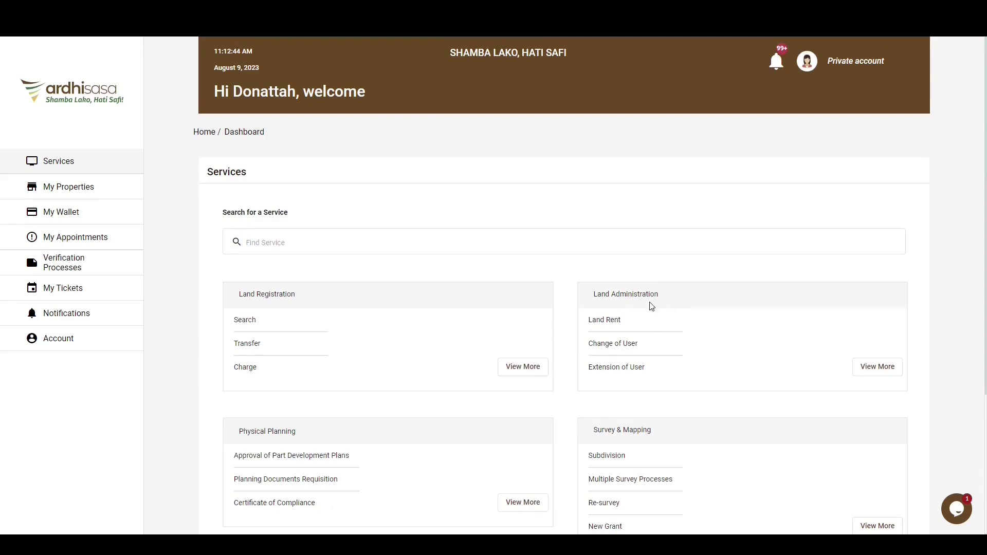
{"action": "left_click", "coordinate": [881, 370]}
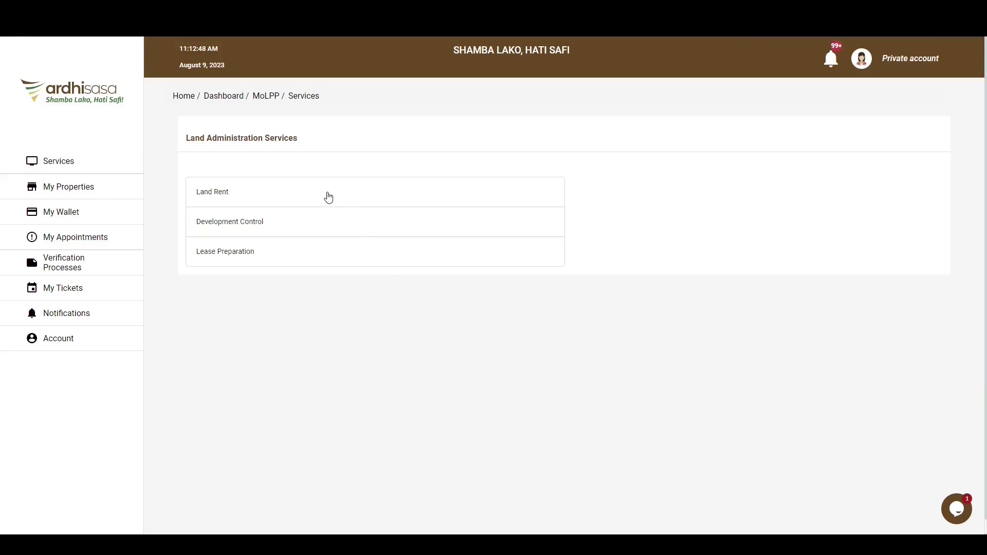
{"action": "left_click", "coordinate": [240, 260]}
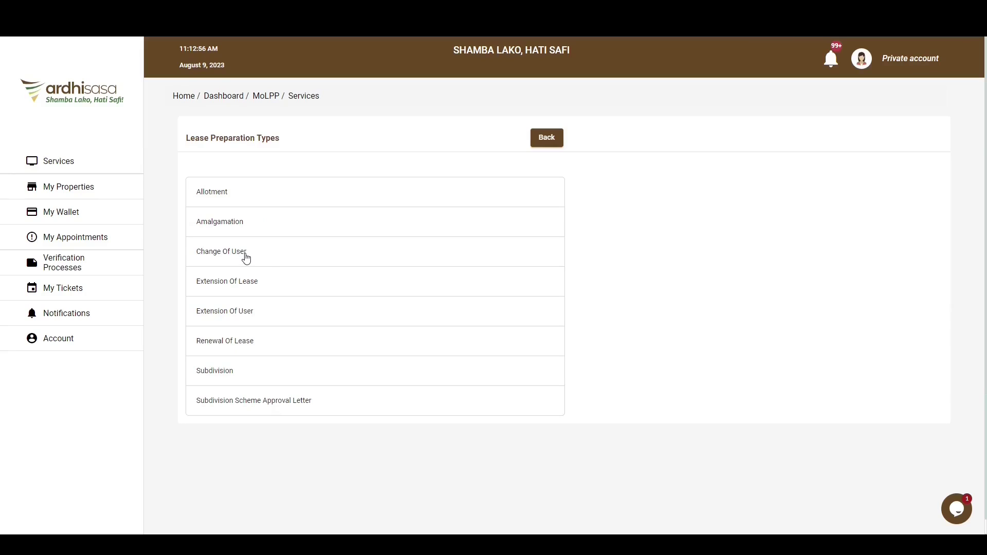
{"action": "left_click", "coordinate": [246, 258]}
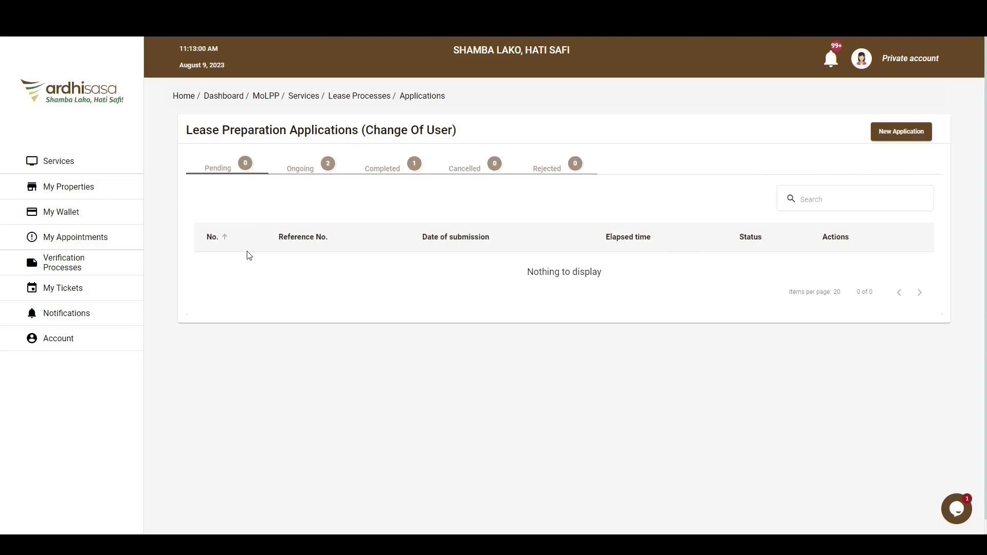
- Browse Pending, Ongoing, Completed, Cancelled and Rejected applications, then start a new Change Of User application
{"action": "left_click", "coordinate": [223, 174]}
{"action": "left_click", "coordinate": [312, 171]}
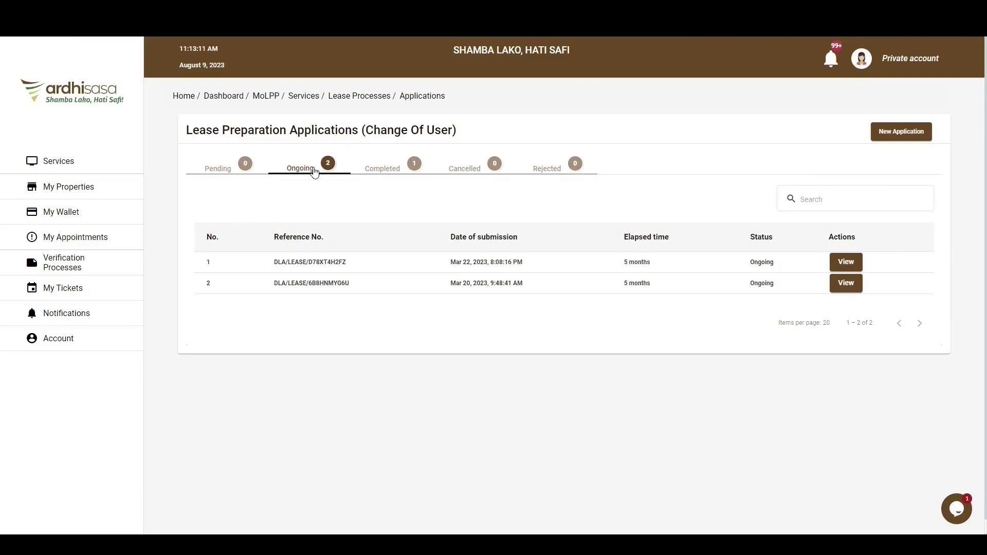
{"action": "left_click", "coordinate": [387, 175]}
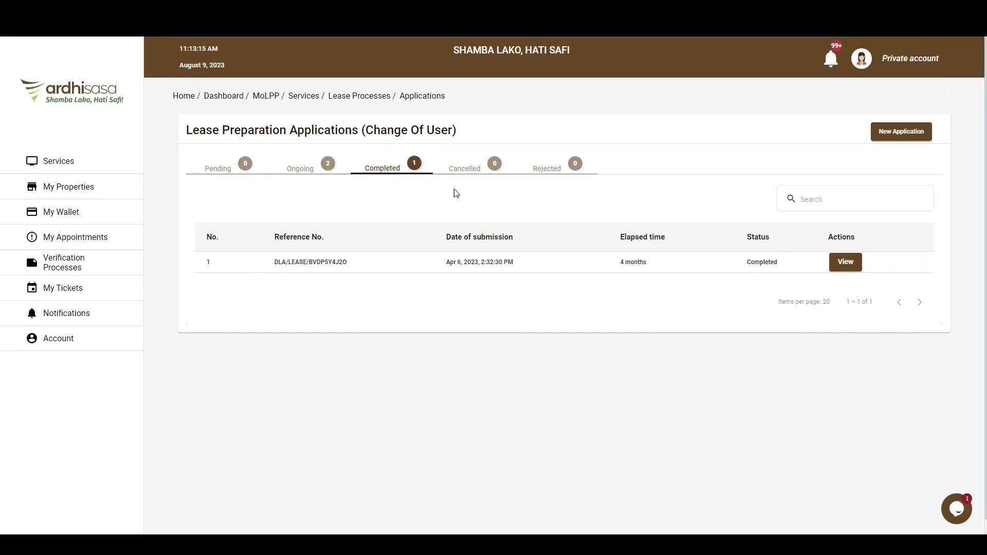
{"action": "left_click", "coordinate": [472, 175]}
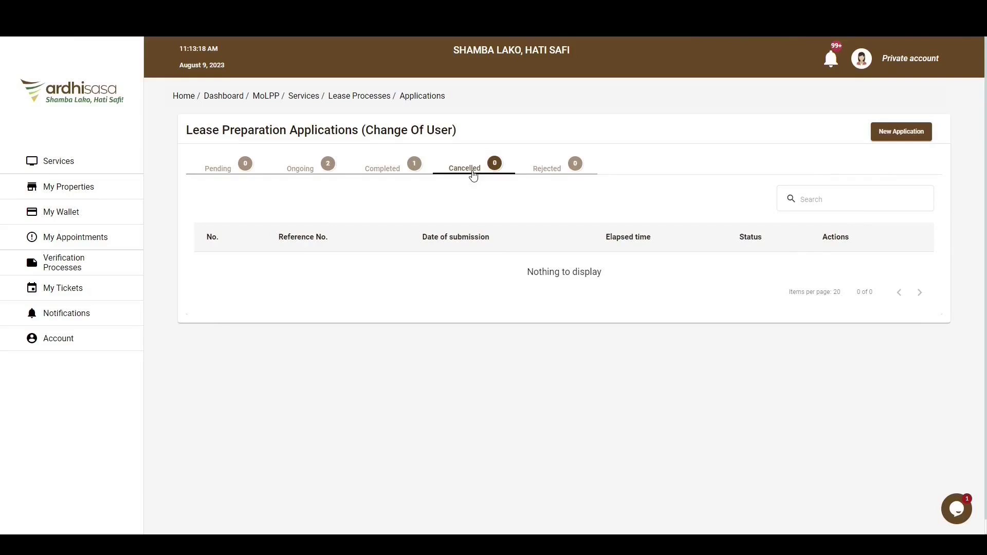
{"action": "left_click", "coordinate": [557, 177]}
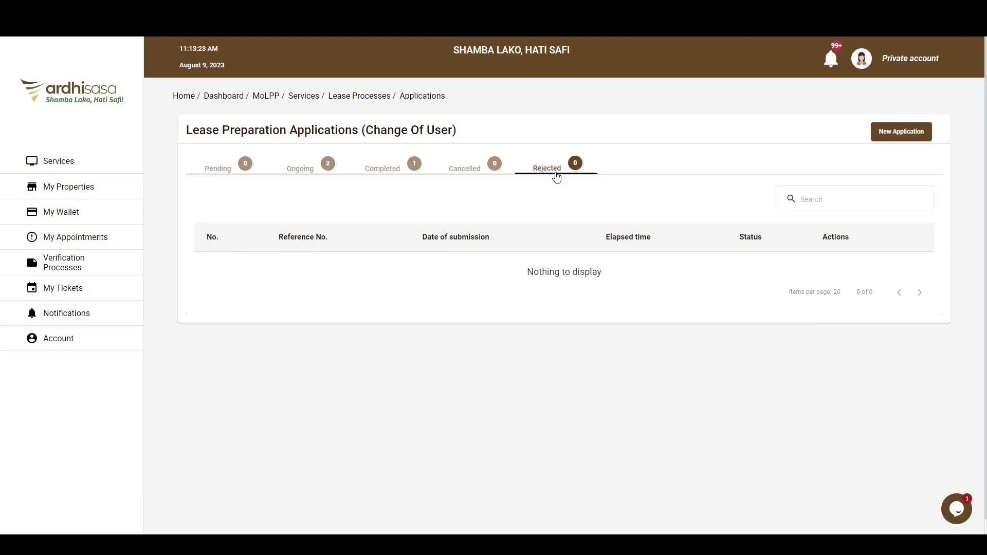
{"action": "left_click", "coordinate": [906, 139]}
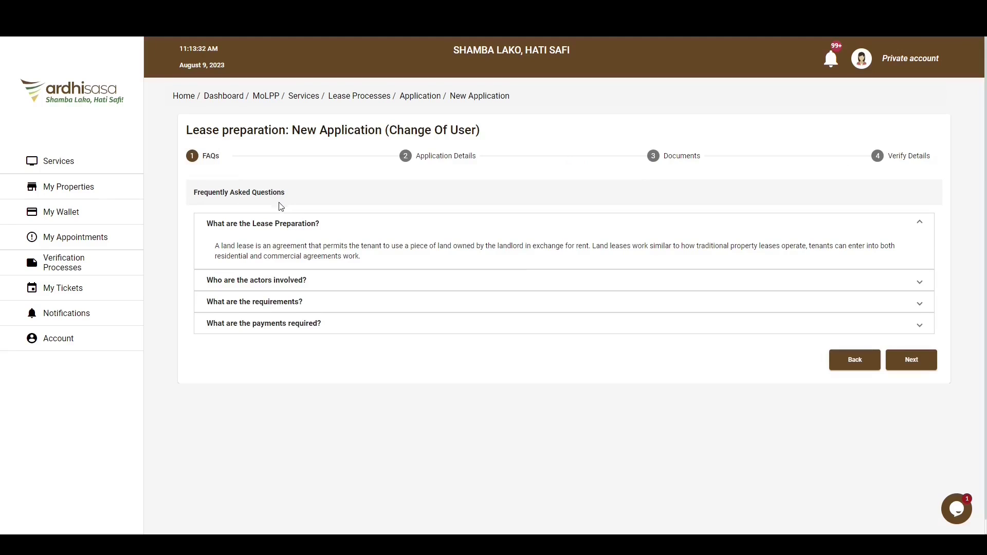
- Read the FAQs on lease preparation, actors, requirements and payments, then continue to Application Details
{"action": "left_click", "coordinate": [278, 224]}
{"action": "left_click", "coordinate": [278, 224]}
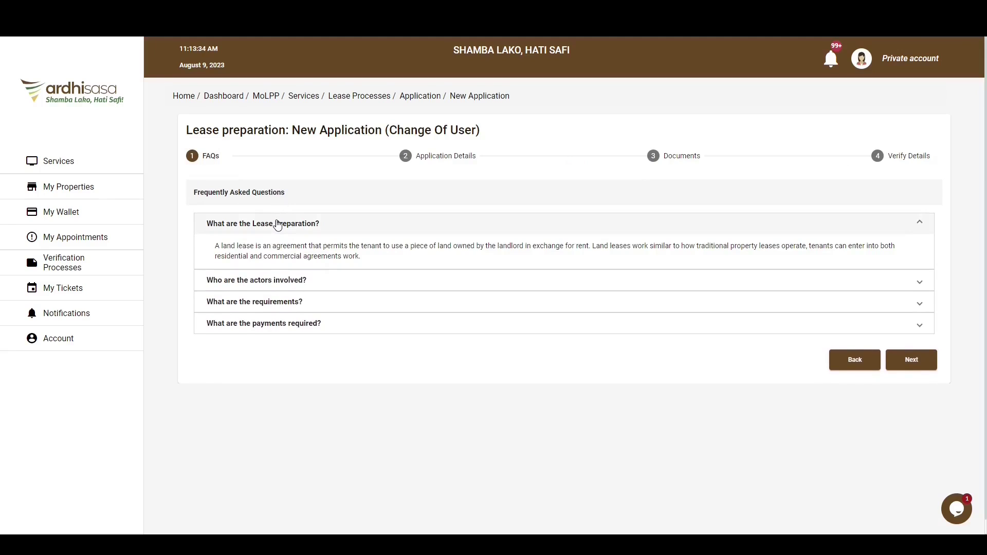
{"action": "left_click", "coordinate": [274, 283]}
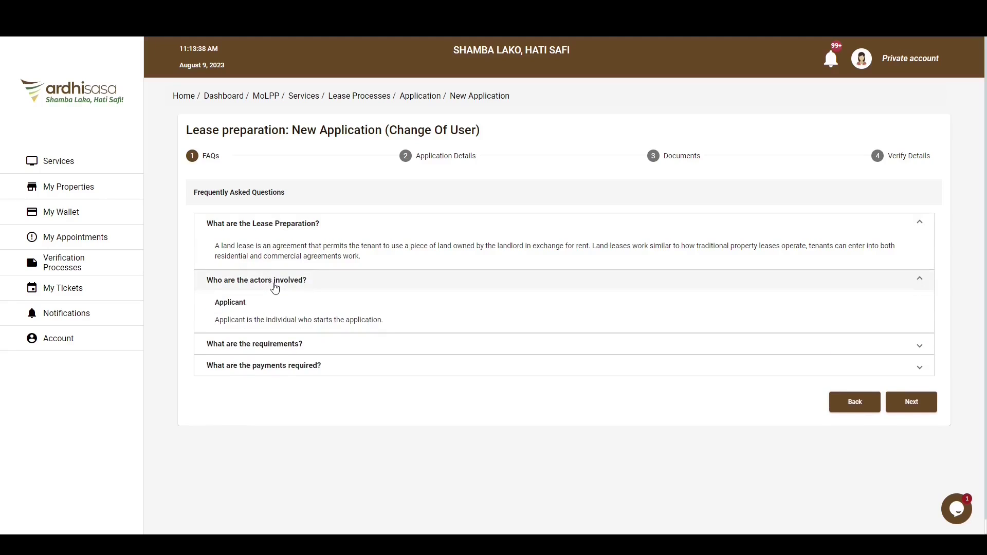
{"action": "left_click", "coordinate": [274, 285]}
{"action": "left_click", "coordinate": [268, 304]}
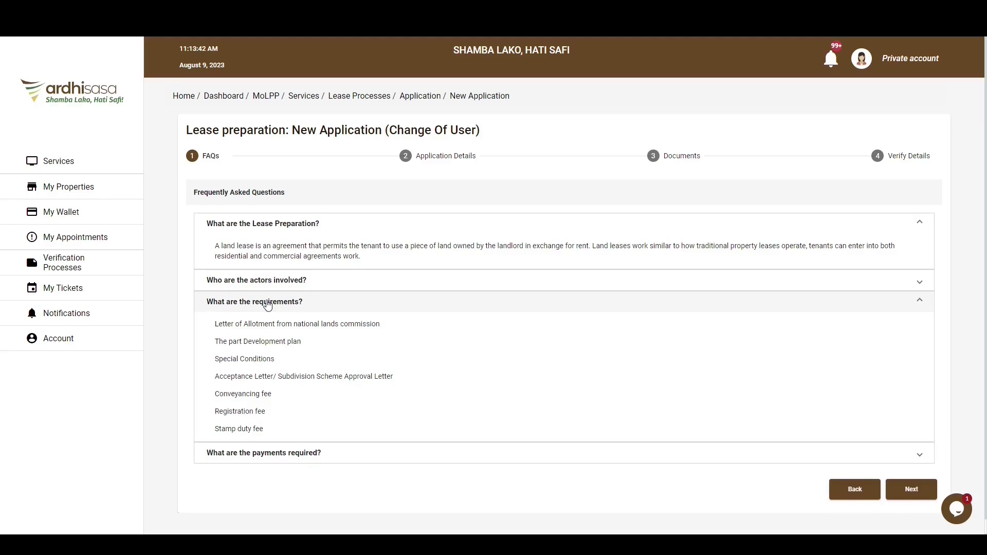
{"action": "left_click", "coordinate": [268, 305]}
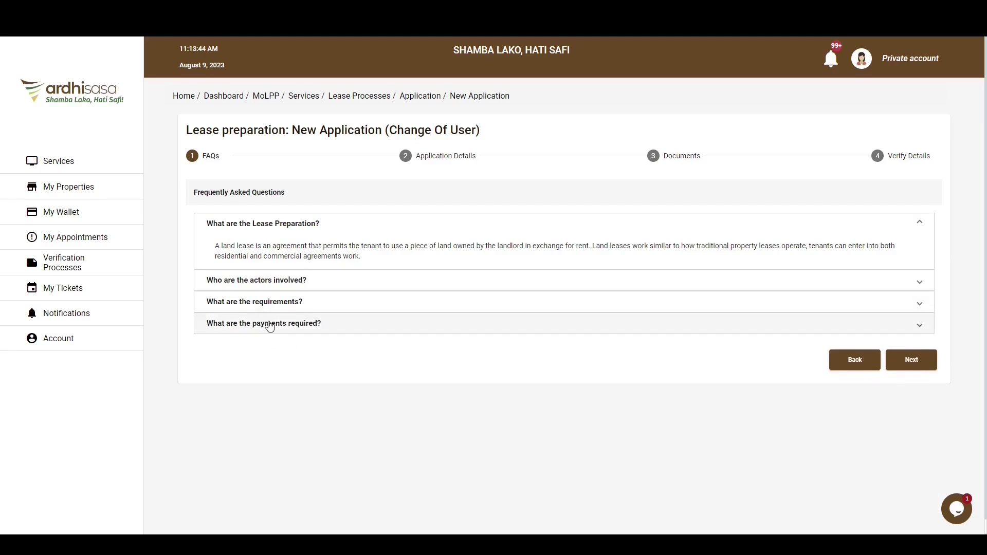
{"action": "left_click", "coordinate": [269, 325]}
{"action": "left_click", "coordinate": [270, 325]}
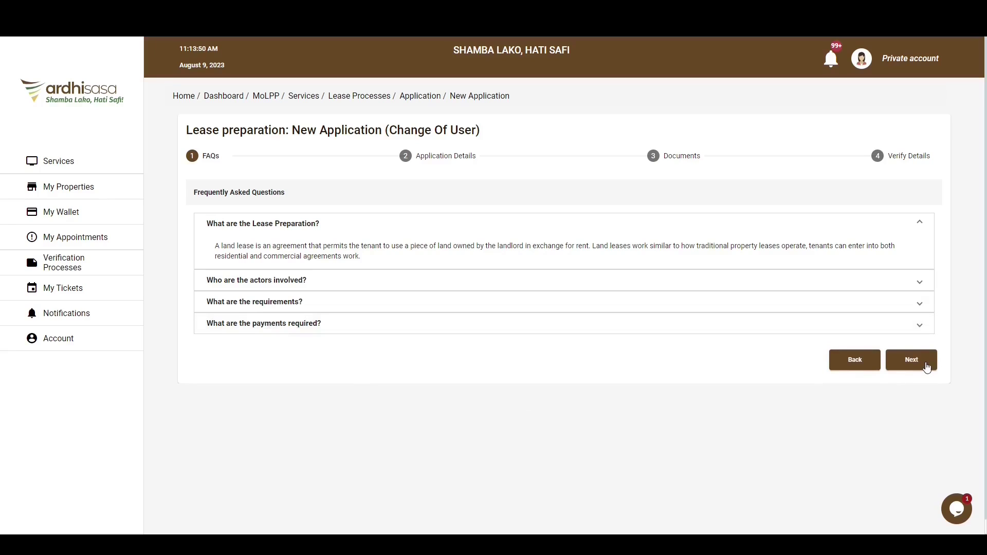
{"action": "left_click", "coordinate": [927, 367]}
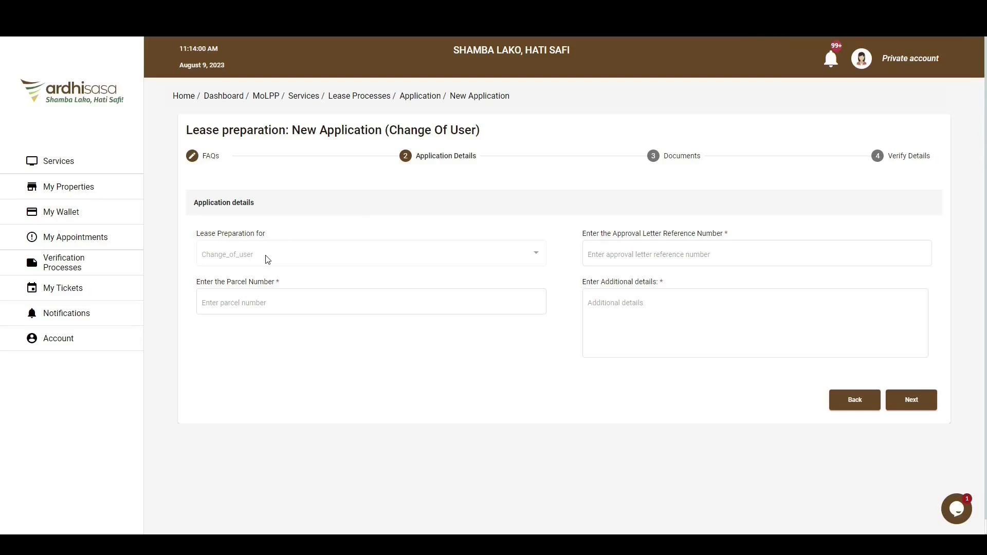
- Enter the parcel number, the approval letter reference and 'The user is changing from residential to commercial', then continue
{"action": "left_click", "coordinate": [251, 306]}
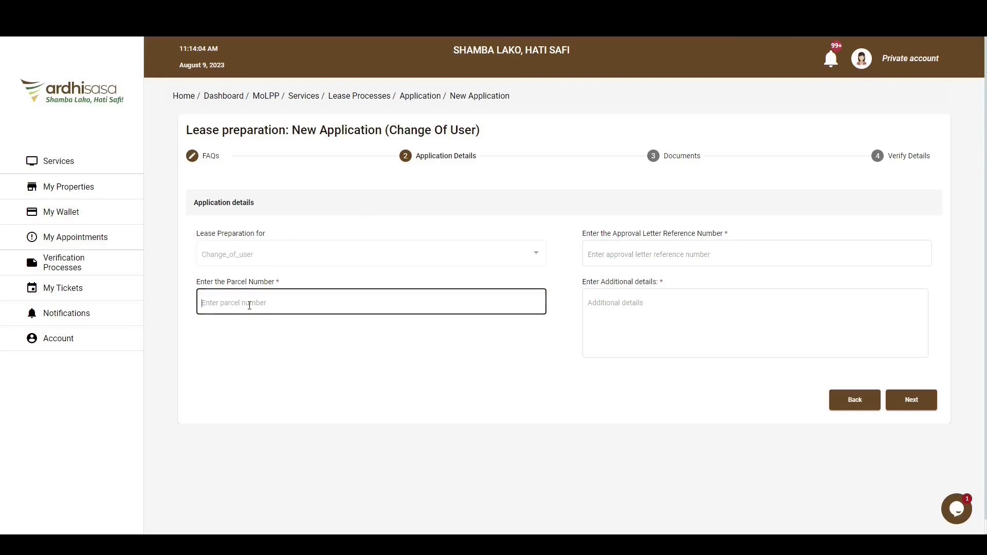
{"action": "type", "text": "NAIROBI/BLOCK119"}
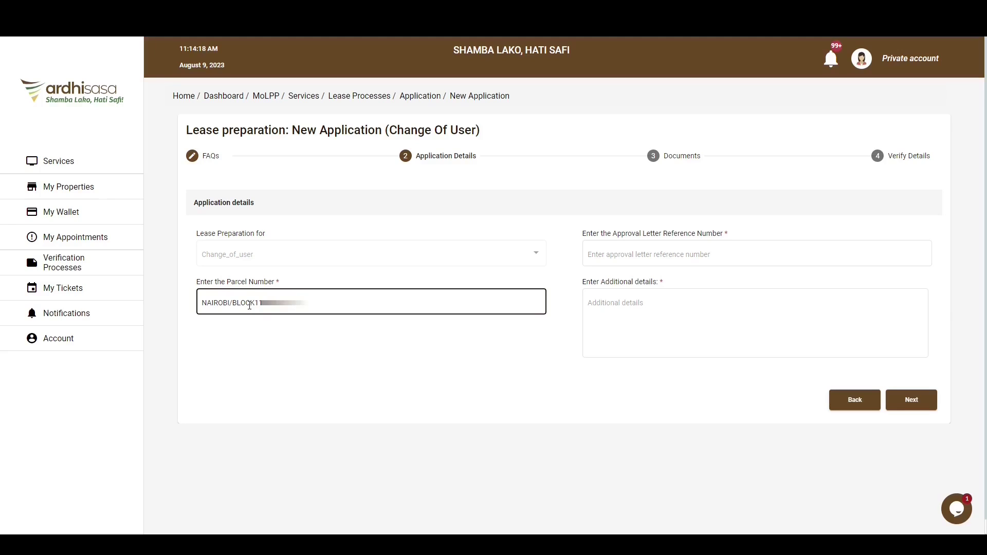
{"action": "left_click", "coordinate": [613, 256]}
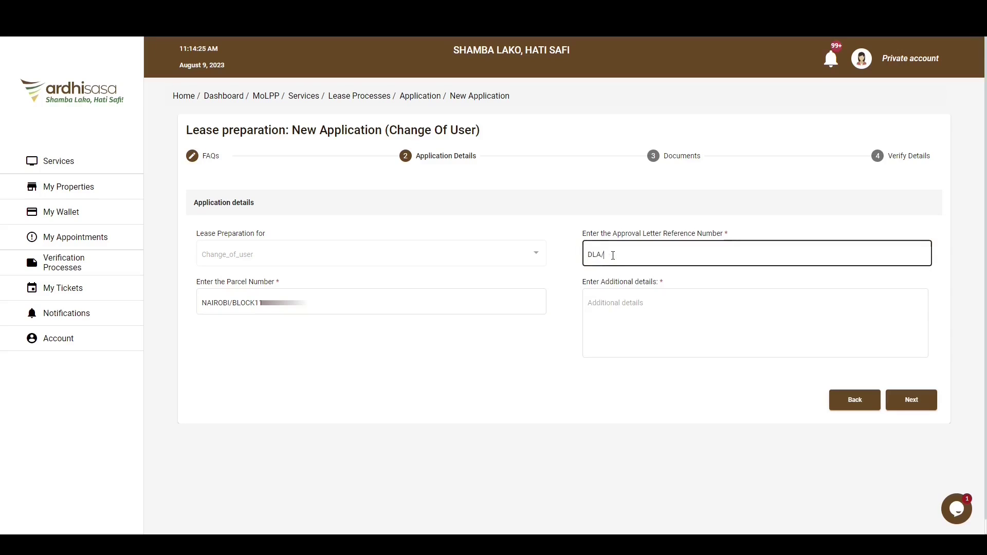
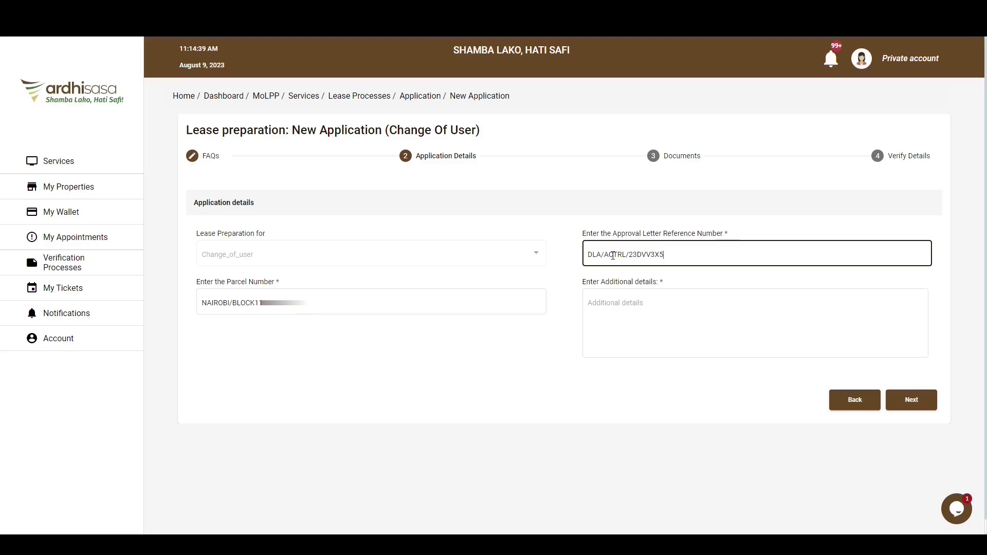
{"action": "left_click", "coordinate": [619, 306]}
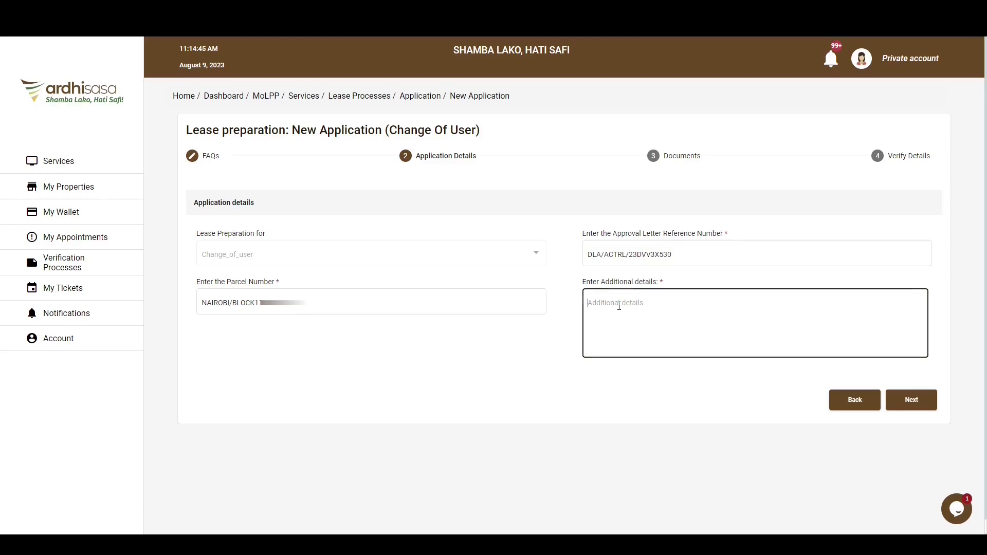
{"action": "type", "text": "The user is changing from residential to commercial"}
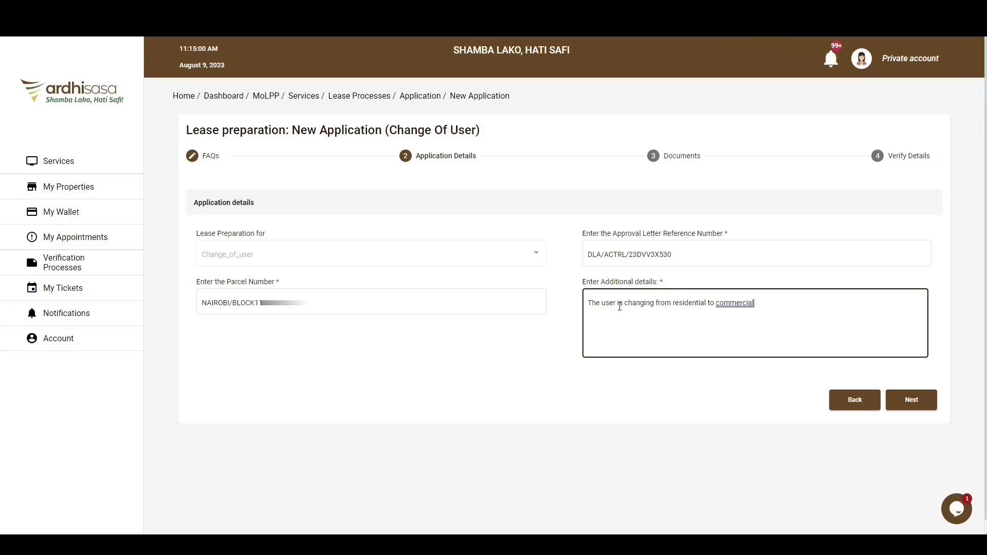
{"action": "left_click", "coordinate": [921, 407]}
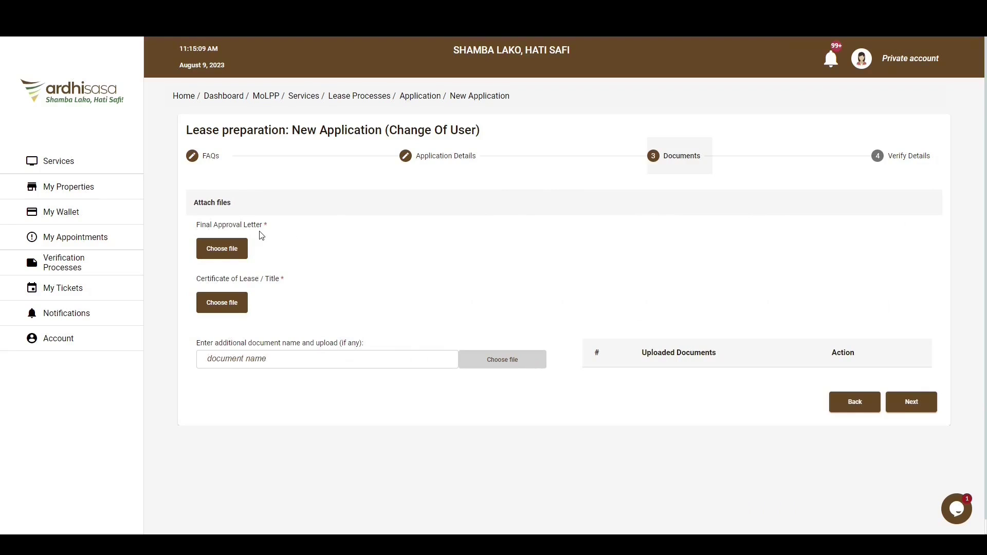
- Attach the final approval letter PDF and CERTIFICATE OF LEASE.pdf, then proceed to Verify Details
{"action": "left_click", "coordinate": [230, 254]}
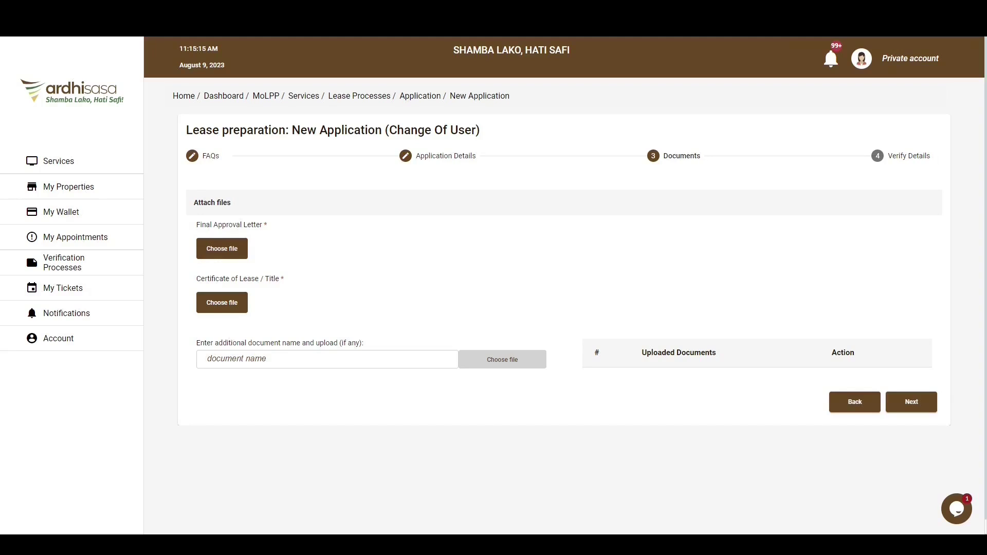
{"action": "left_click", "coordinate": [338, 359]}
{"action": "left_click", "coordinate": [236, 303]}
{"action": "left_click", "coordinate": [342, 359]}
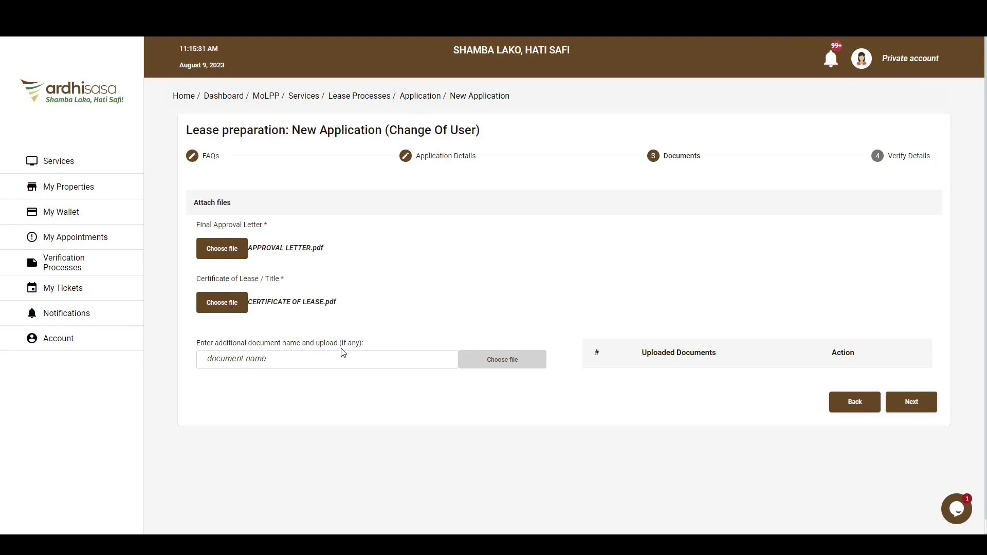
{"action": "left_click", "coordinate": [288, 358]}
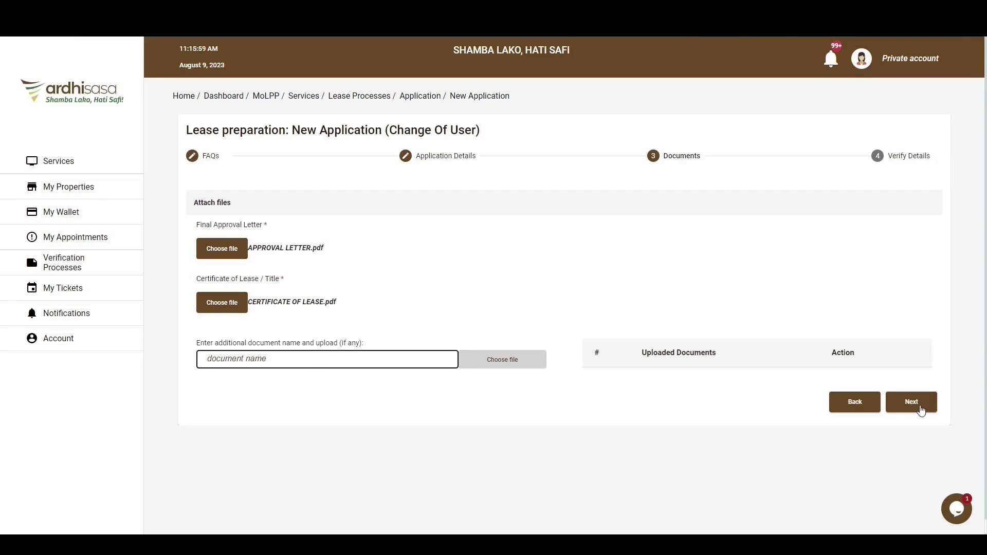
{"action": "left_click", "coordinate": [920, 409]}
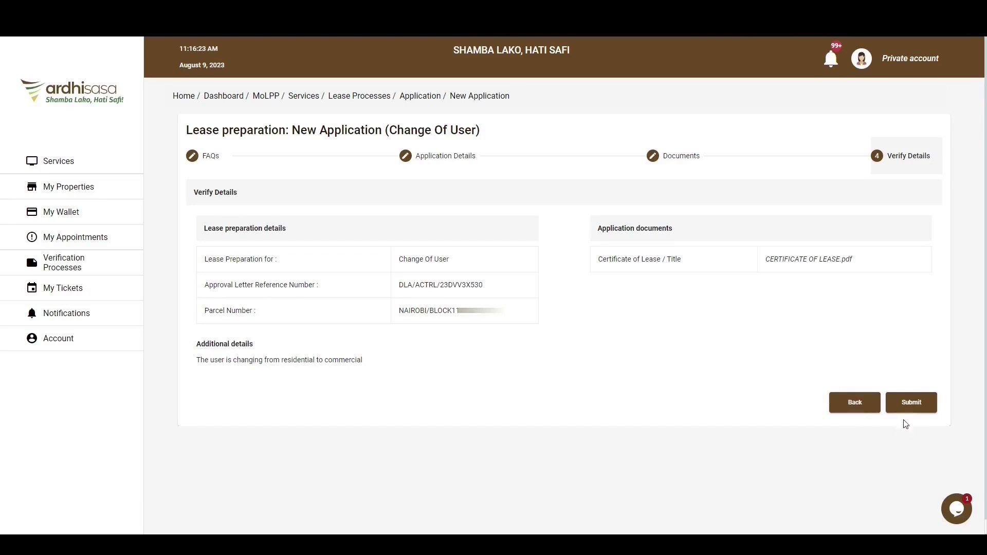
- Submit the lease application, confirm with Yes, and close the success message
{"action": "left_click", "coordinate": [914, 408]}
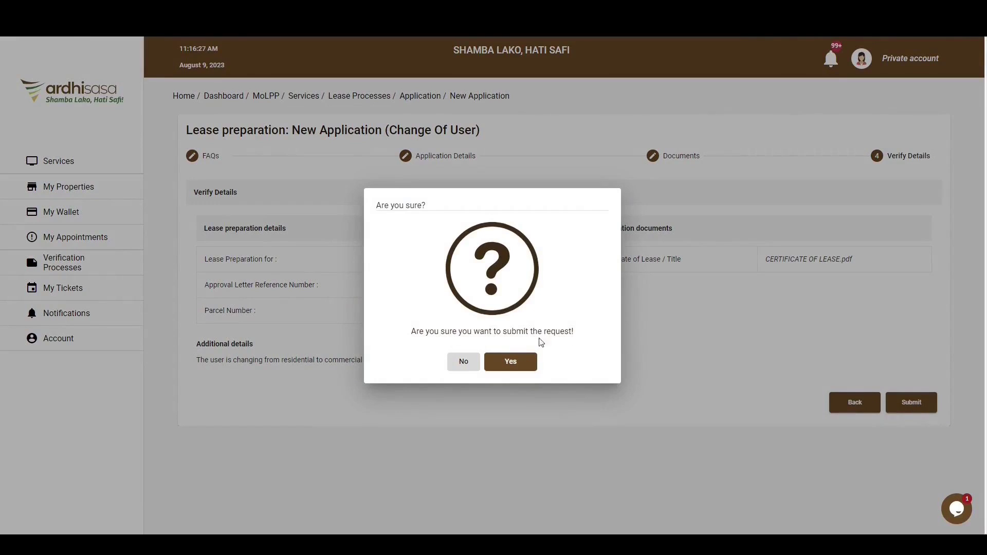
{"action": "left_click", "coordinate": [512, 365]}
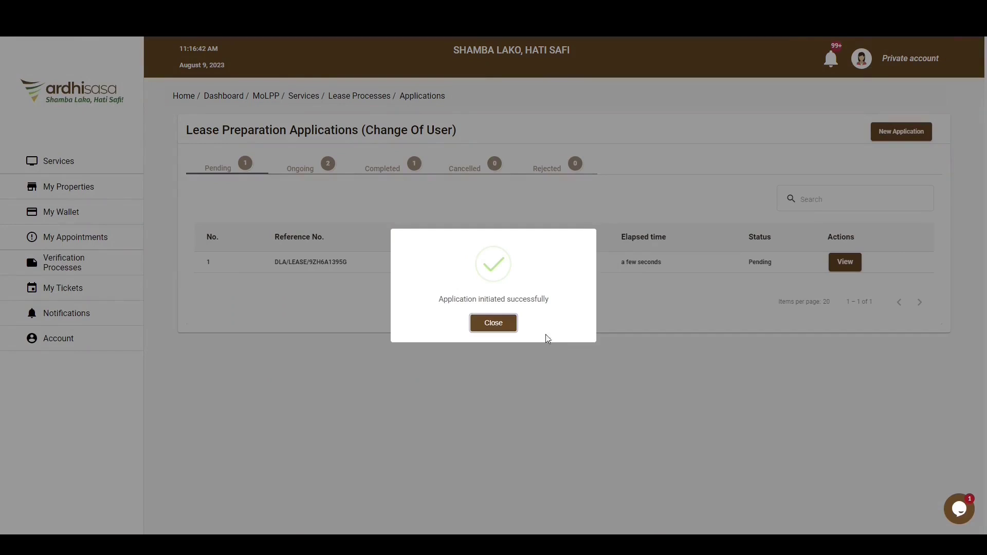
{"action": "left_click", "coordinate": [501, 329]}
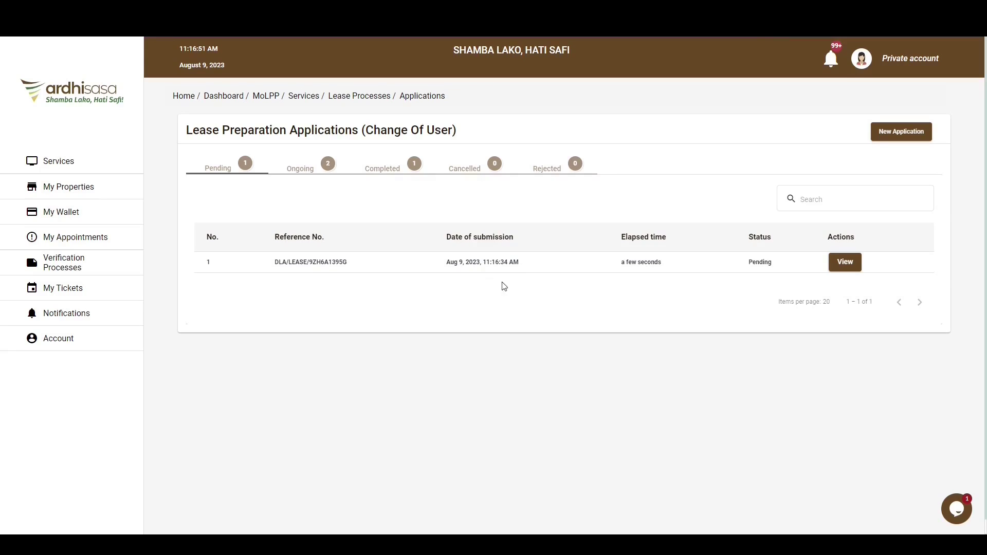
- Open the new application and pay its Ksh. 1,350.00 Surrender Fees invoice
{"action": "left_click", "coordinate": [855, 268]}
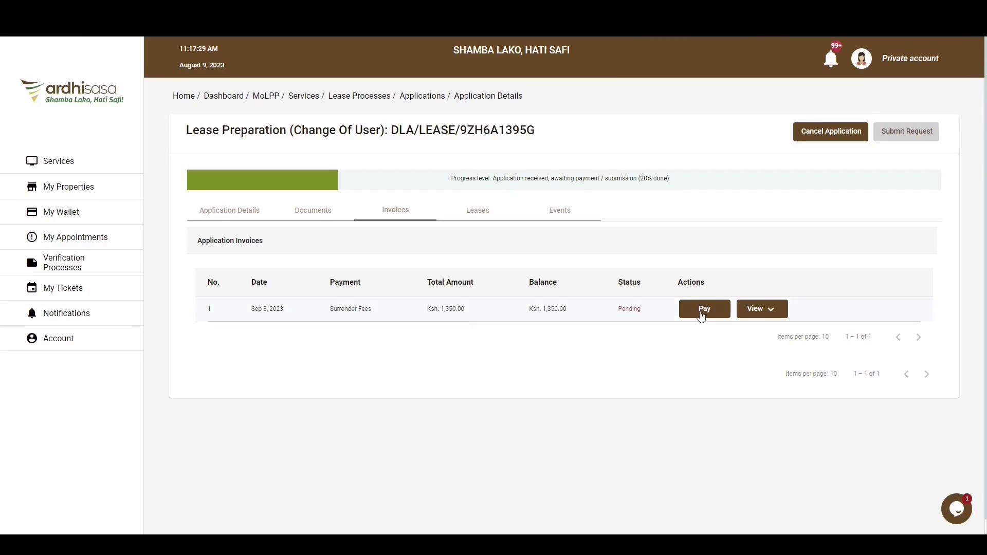
{"action": "left_click", "coordinate": [703, 313]}
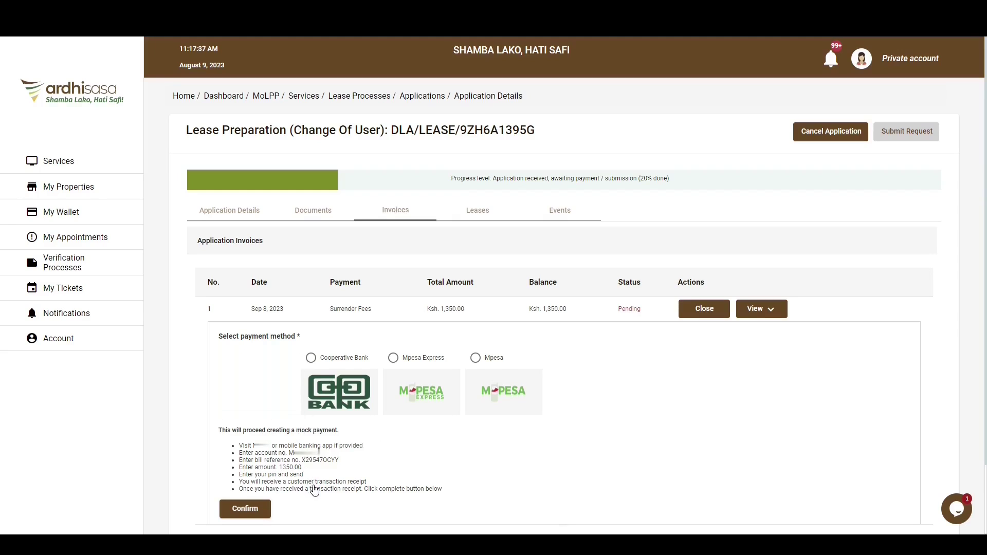
{"action": "left_click", "coordinate": [246, 511]}
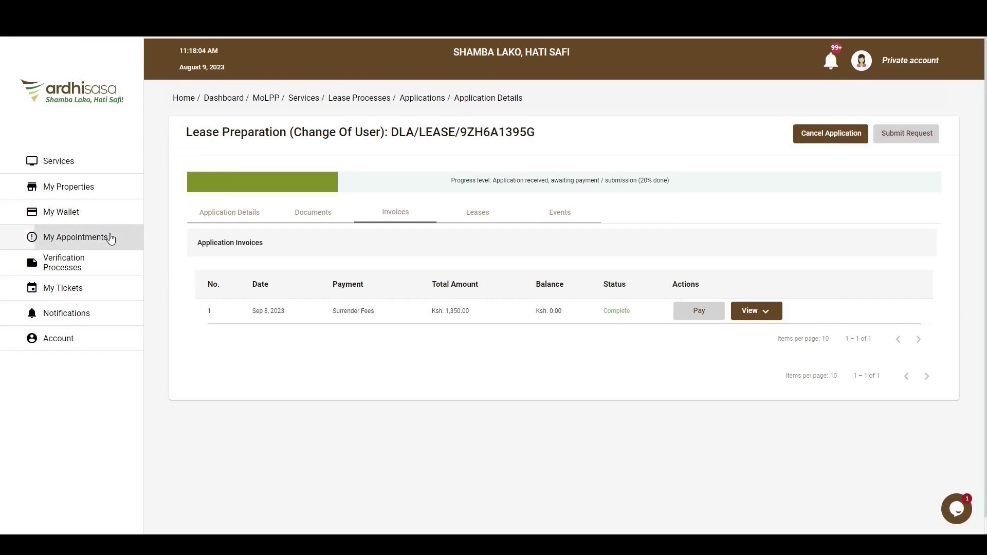
{"action": "left_click", "coordinate": [110, 237]}
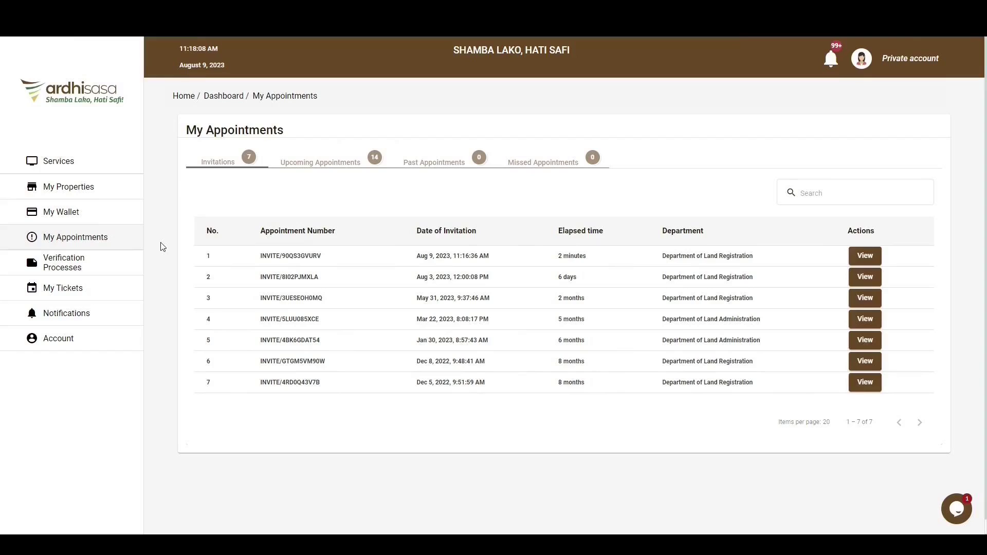
- Open the newest Document Surrender invitation from the Invitations list
{"action": "left_click", "coordinate": [222, 165]}
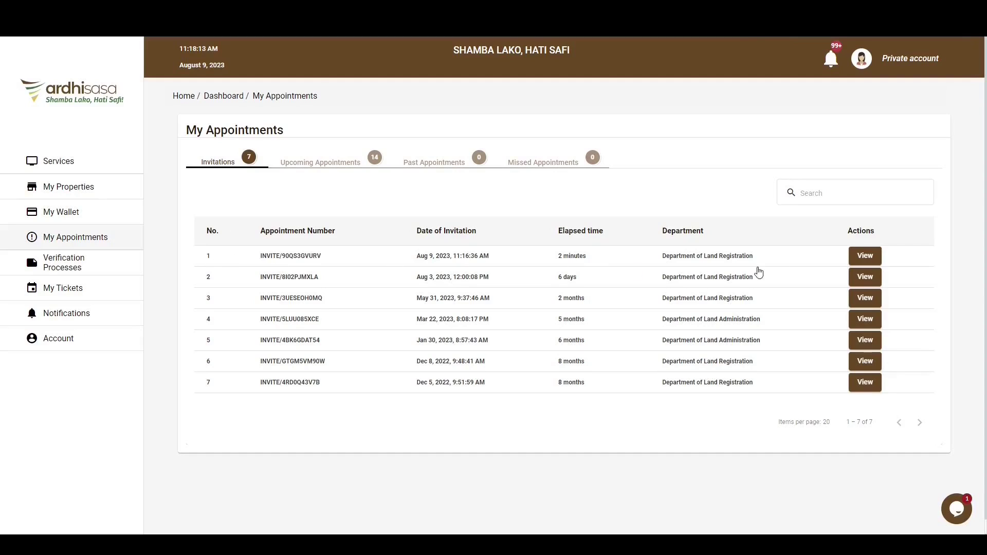
{"action": "left_click", "coordinate": [871, 258]}
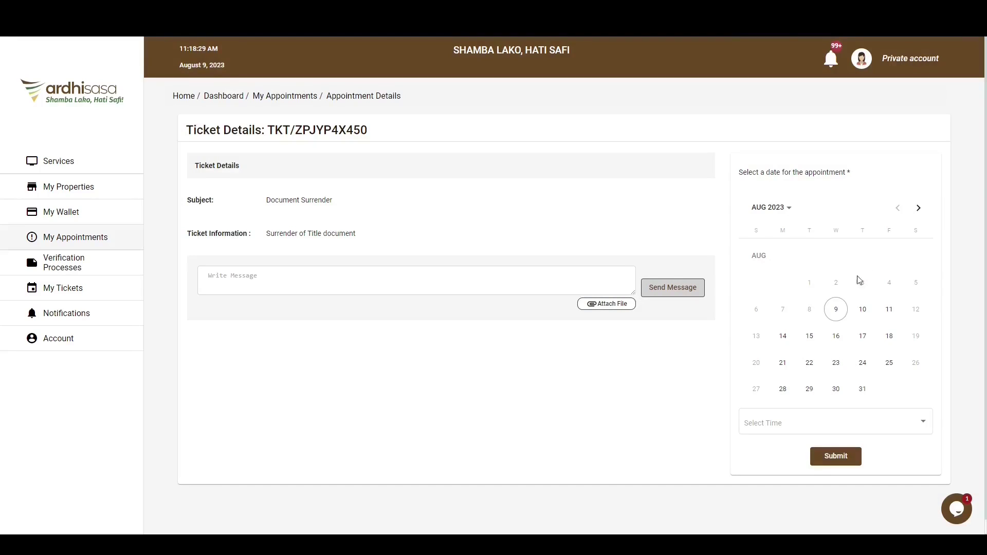
- Book the Document Surrender appointment for August 11 at 09:00 and check Upcoming Appointments
{"action": "left_click", "coordinate": [890, 311]}
{"action": "left_click", "coordinate": [881, 420]}
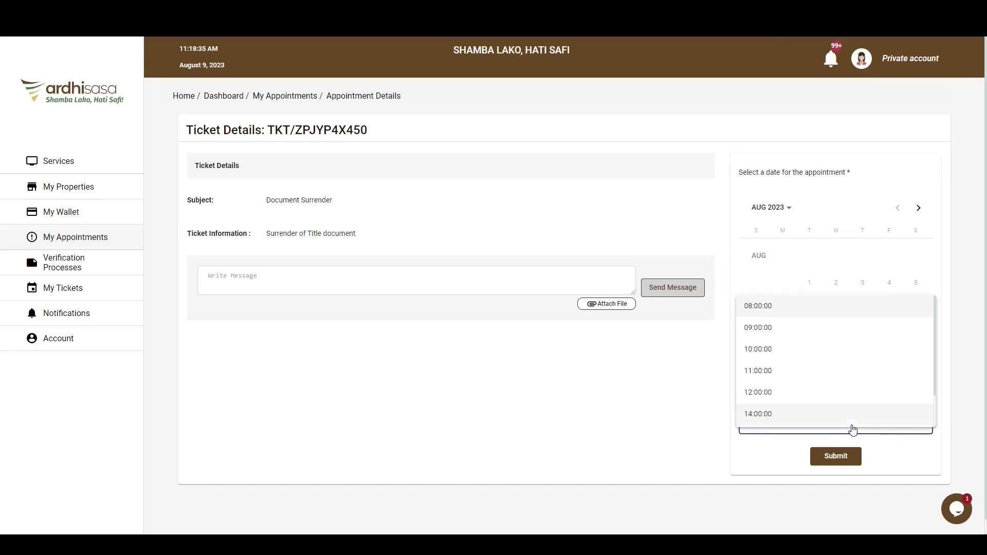
{"action": "left_click", "coordinate": [823, 333]}
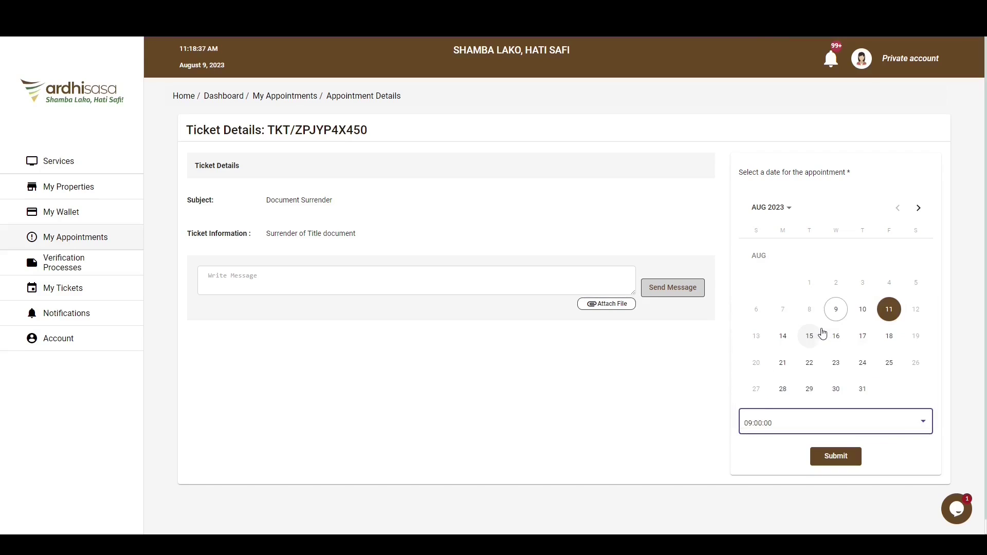
{"action": "left_click", "coordinate": [836, 459]}
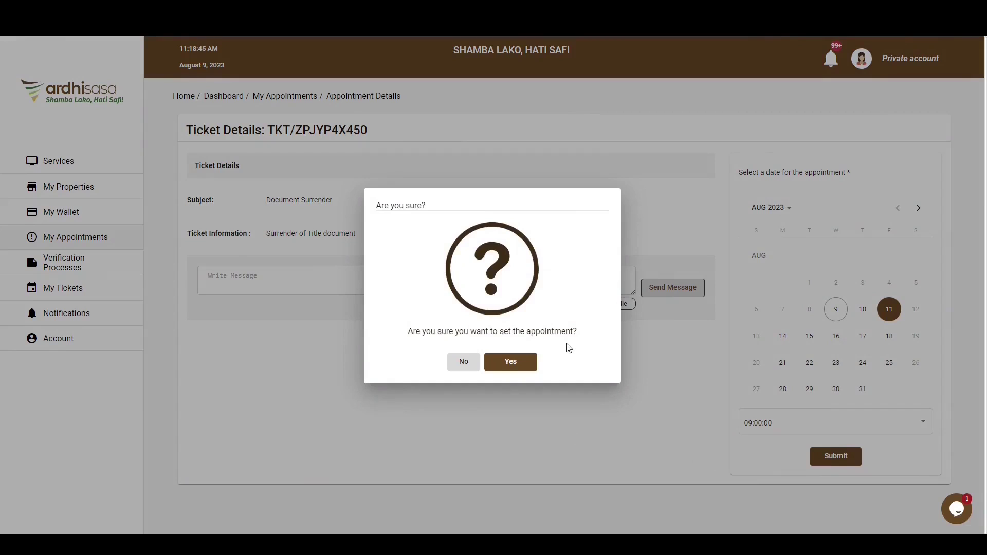
{"action": "left_click", "coordinate": [515, 362]}
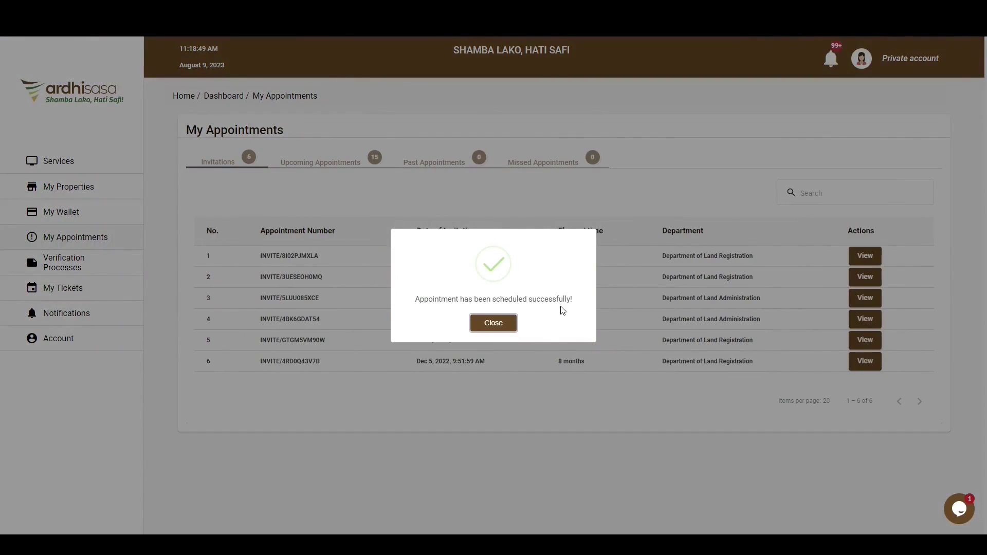
{"action": "left_click", "coordinate": [498, 327]}
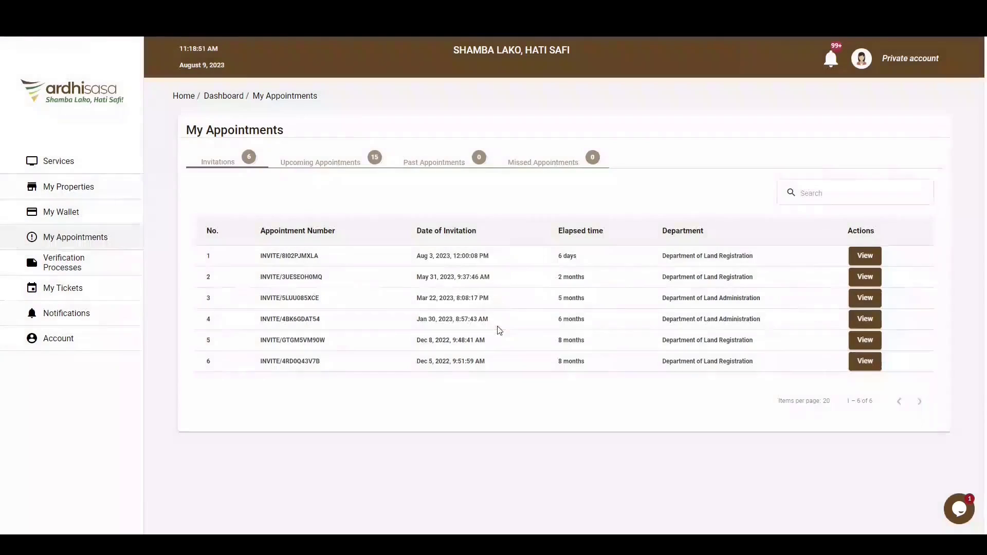
{"action": "left_click", "coordinate": [318, 165]}
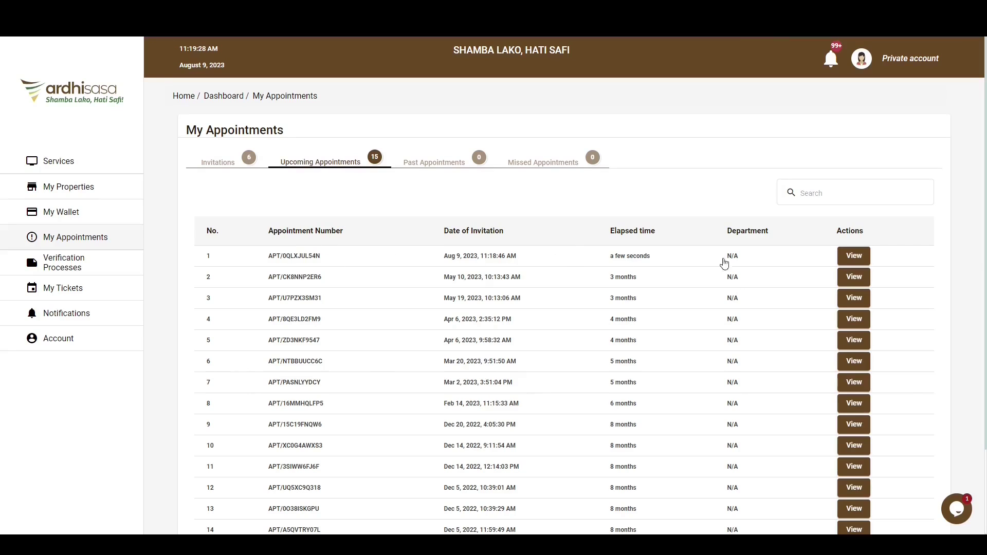
- Open the Aug 11, 9:00 AM appointment and check its gate pass, then close it
{"action": "left_click", "coordinate": [859, 261]}
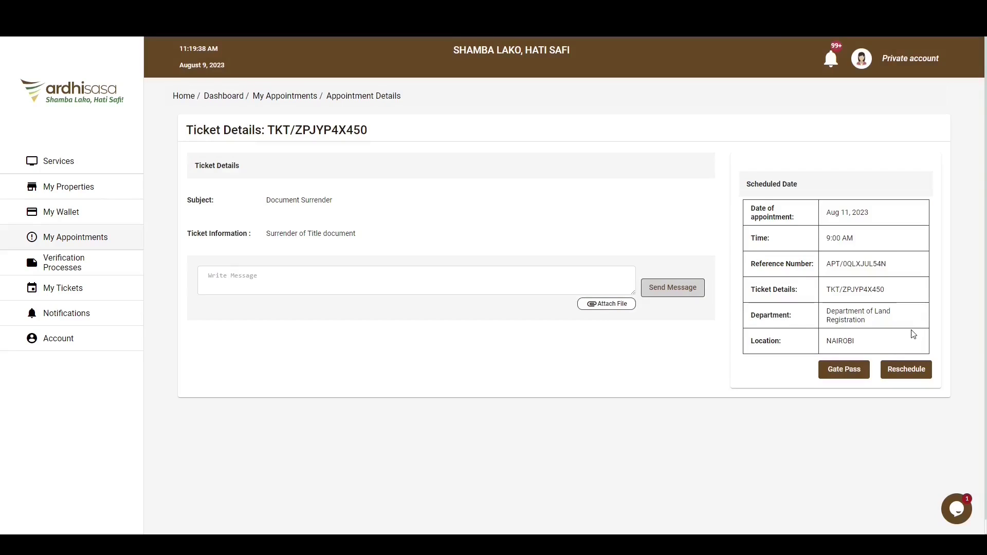
{"action": "left_click", "coordinate": [844, 369]}
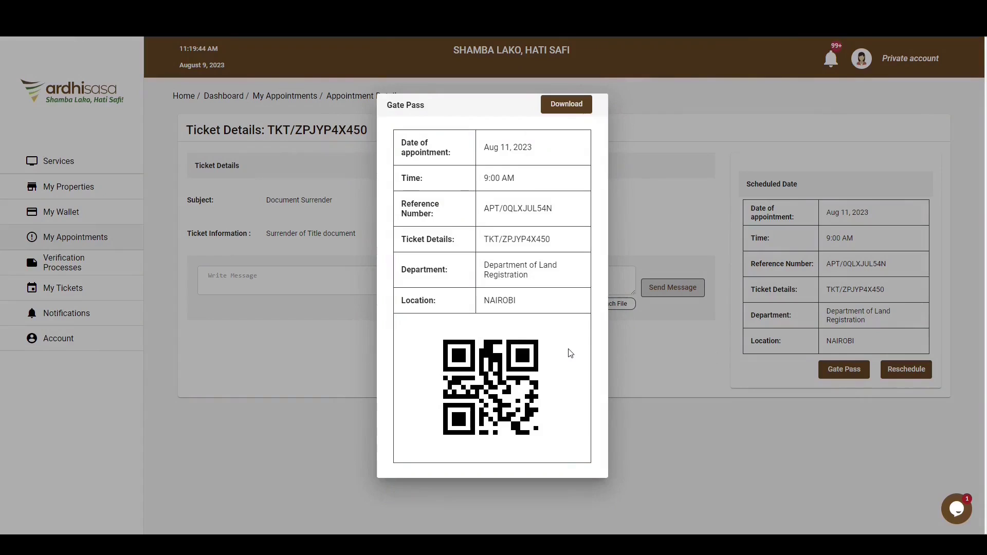
{"action": "left_click", "coordinate": [621, 131]}
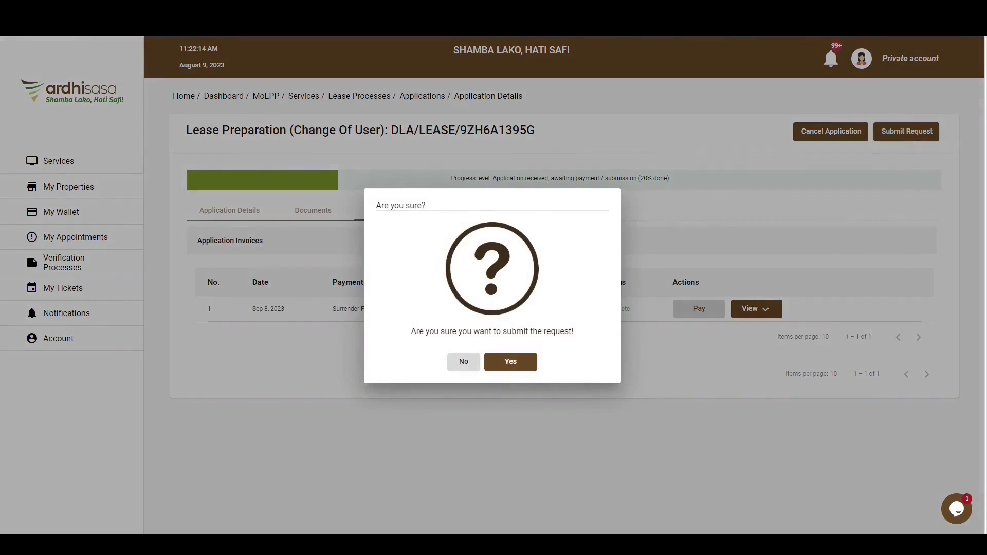
- Submit the paid lease application, then open it from the Ongoing tab to view its Application Details
{"action": "left_click", "coordinate": [514, 362]}
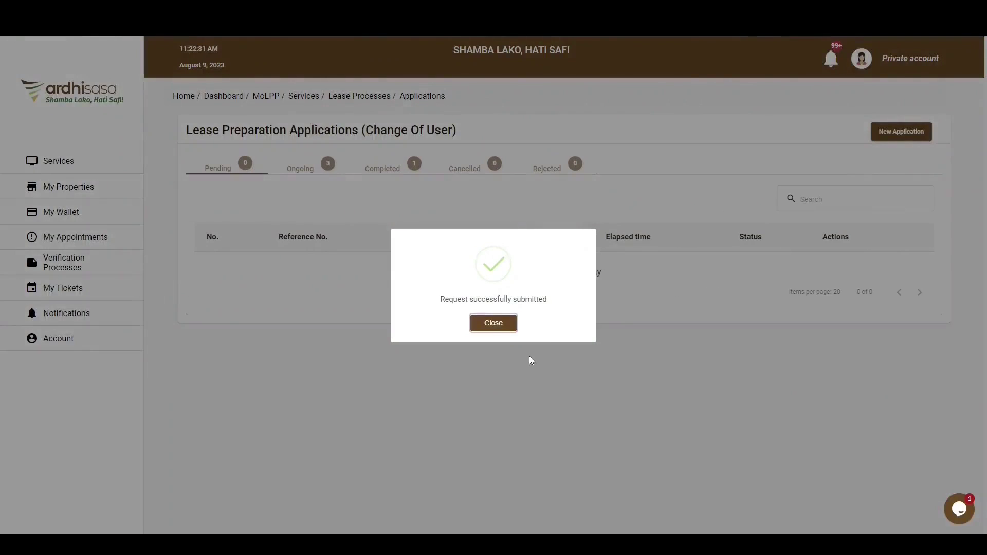
{"action": "left_click", "coordinate": [507, 332]}
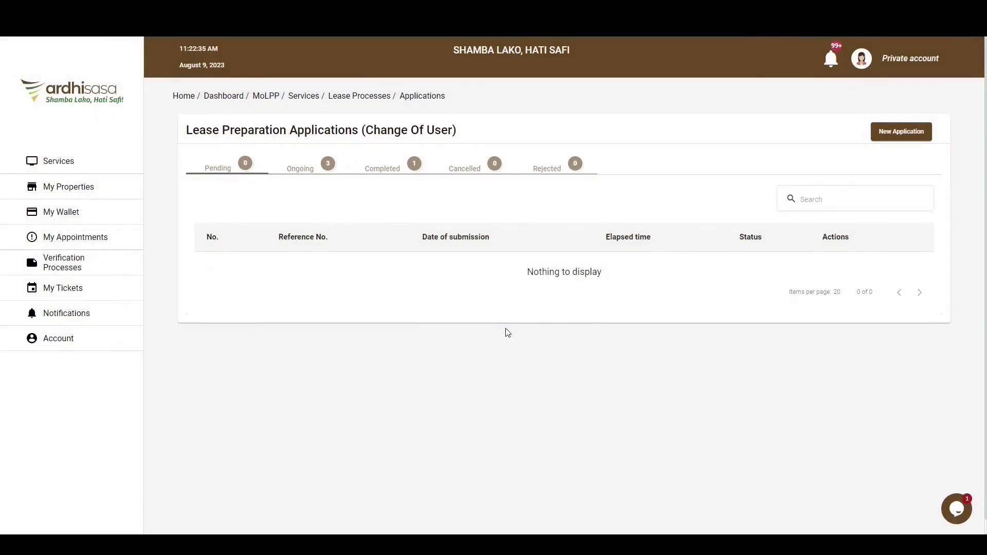
{"action": "left_click", "coordinate": [307, 169]}
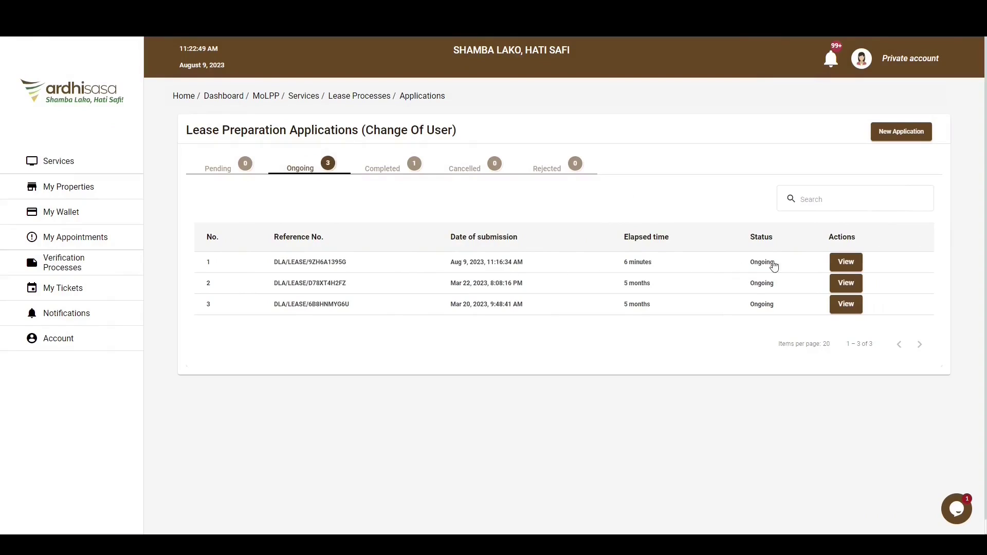
{"action": "left_click", "coordinate": [846, 262]}
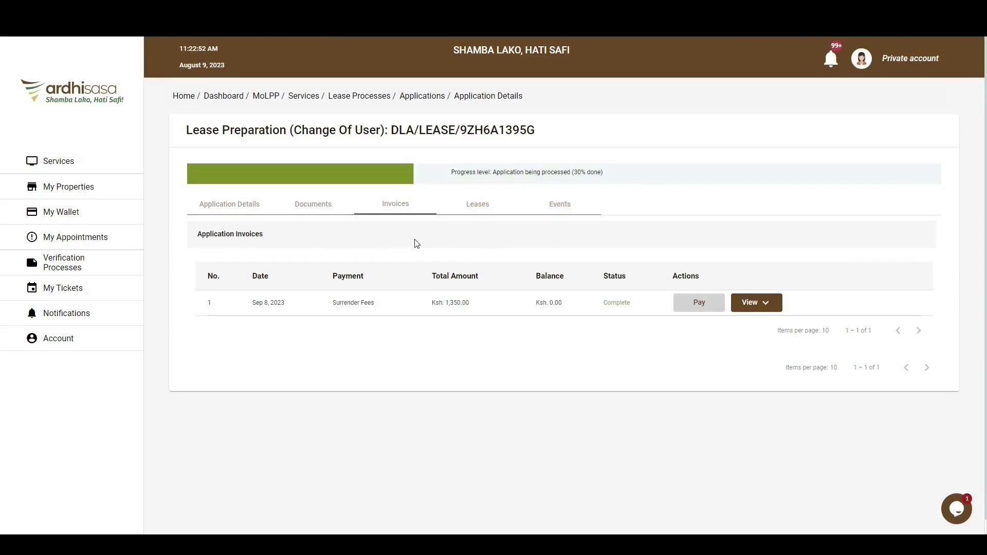
{"action": "left_click", "coordinate": [234, 211]}
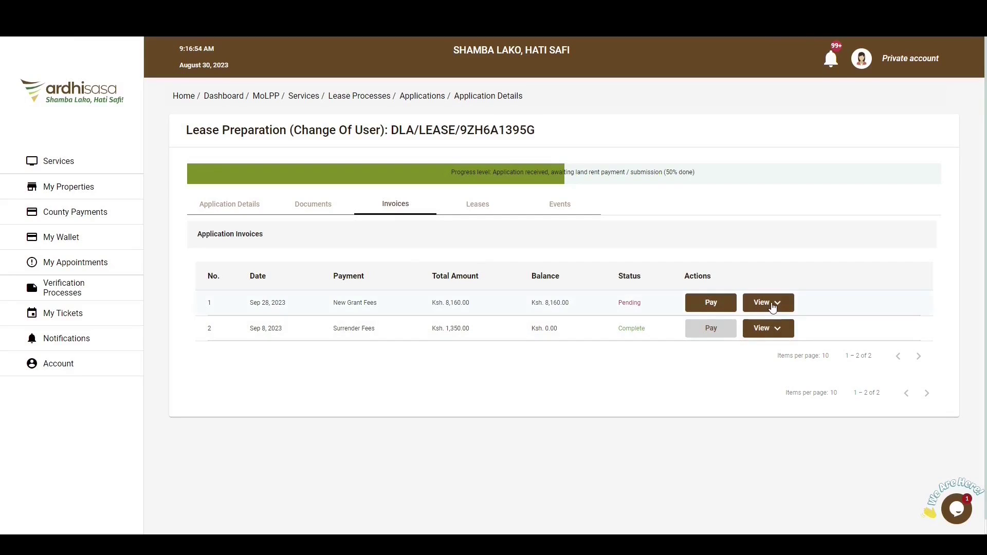
- Open the pending Ksh 8,160.00 New Grant Fees invoice from the Invoices table
{"action": "left_click", "coordinate": [773, 306]}
{"action": "left_click", "coordinate": [763, 326]}
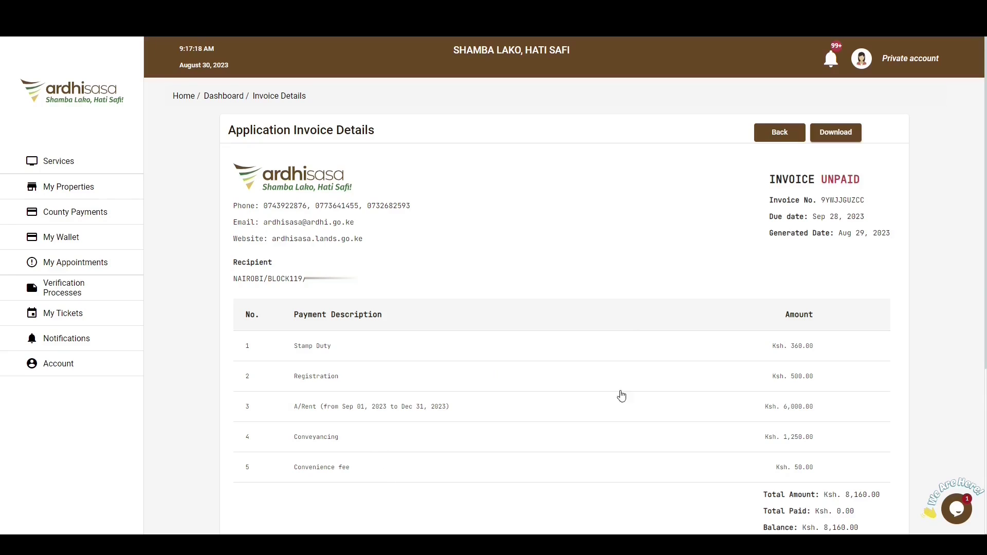
- Pay the New Grant Fees invoice to a 0.00 balance, then show the application's leases
{"action": "left_click", "coordinate": [765, 140]}
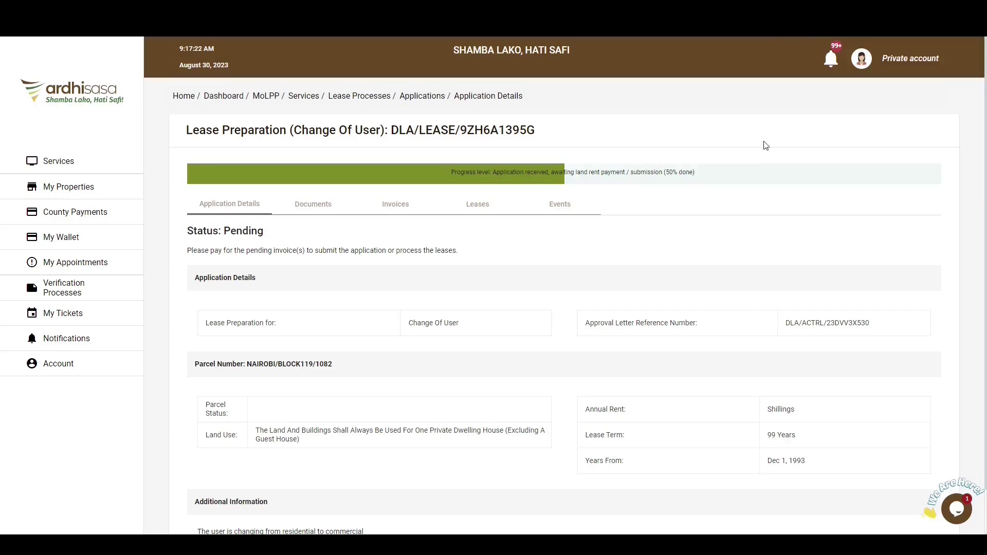
{"action": "left_click", "coordinate": [397, 211]}
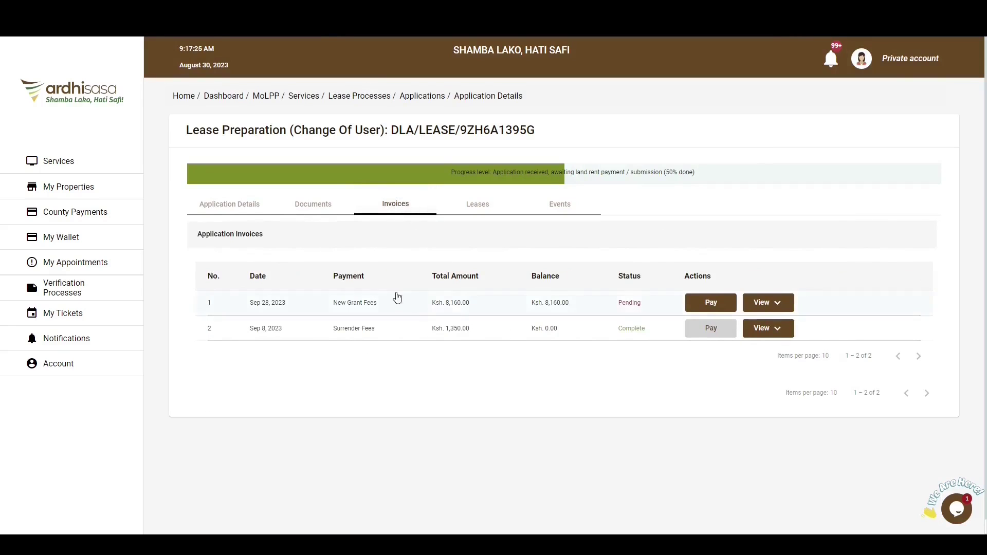
{"action": "left_click", "coordinate": [719, 311]}
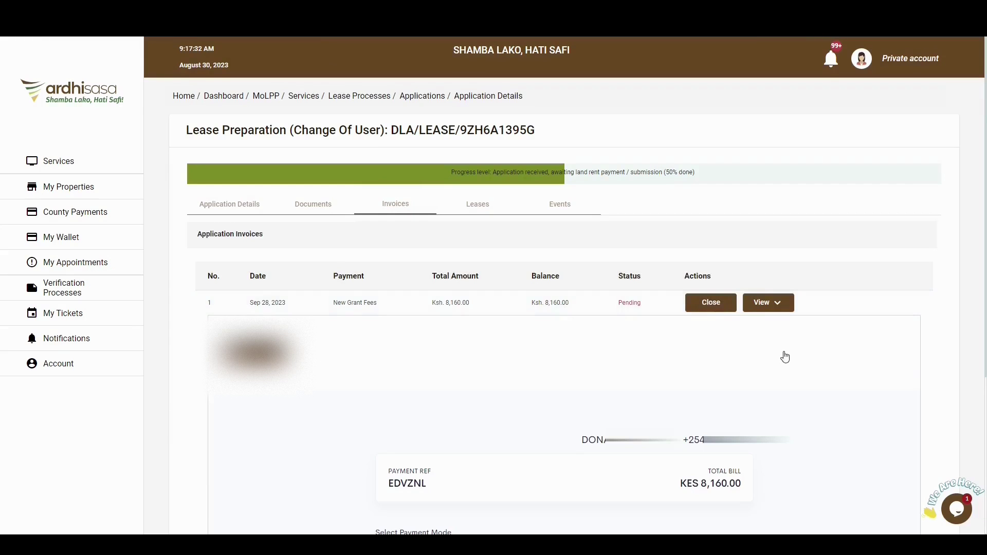
{"action": "scroll", "coordinate": [784, 353], "scroll_direction": "down", "scroll_amount": 3}
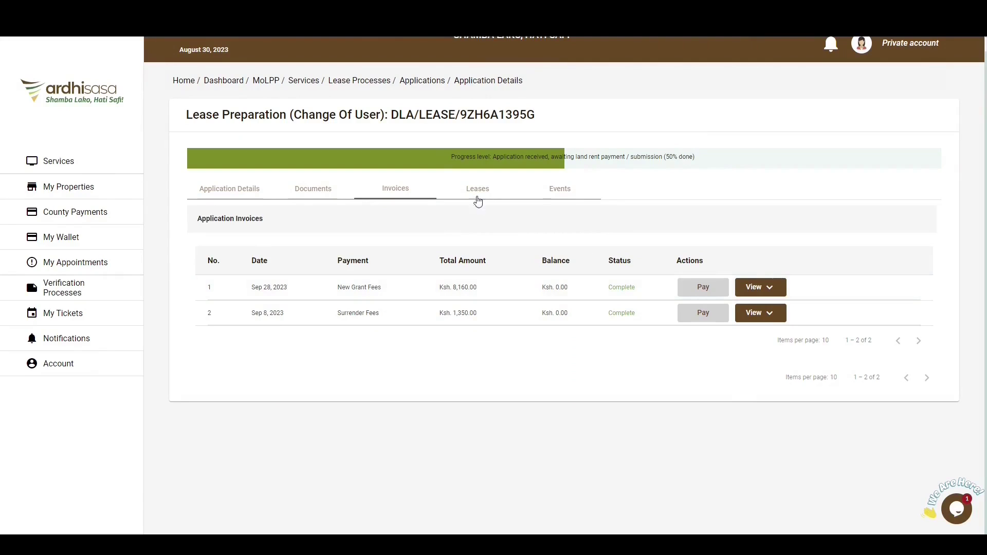
{"action": "left_click", "coordinate": [477, 193]}
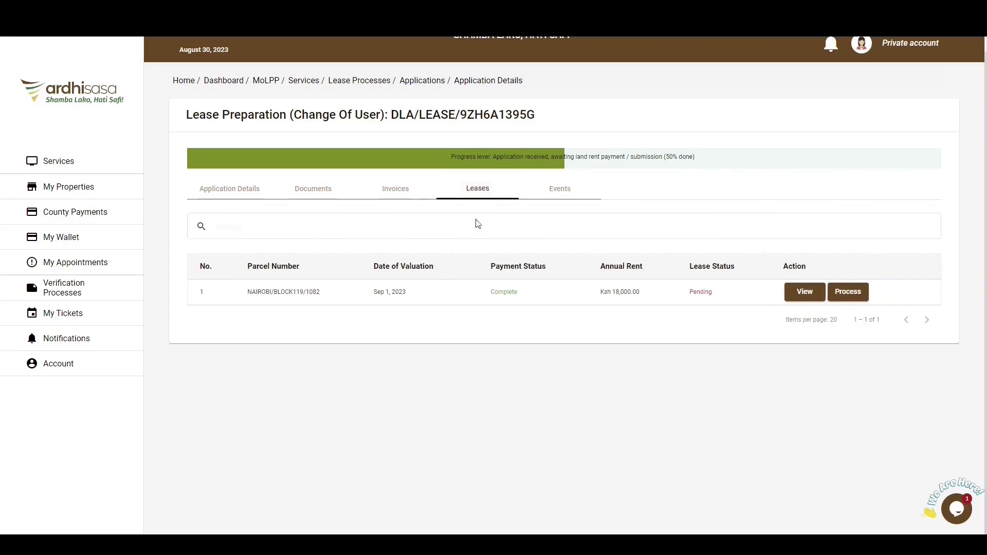
- In the lease's beneficiary form, choose Sole Proprietorship and Yes for appearing on the Approval letter
{"action": "left_click", "coordinate": [811, 299]}
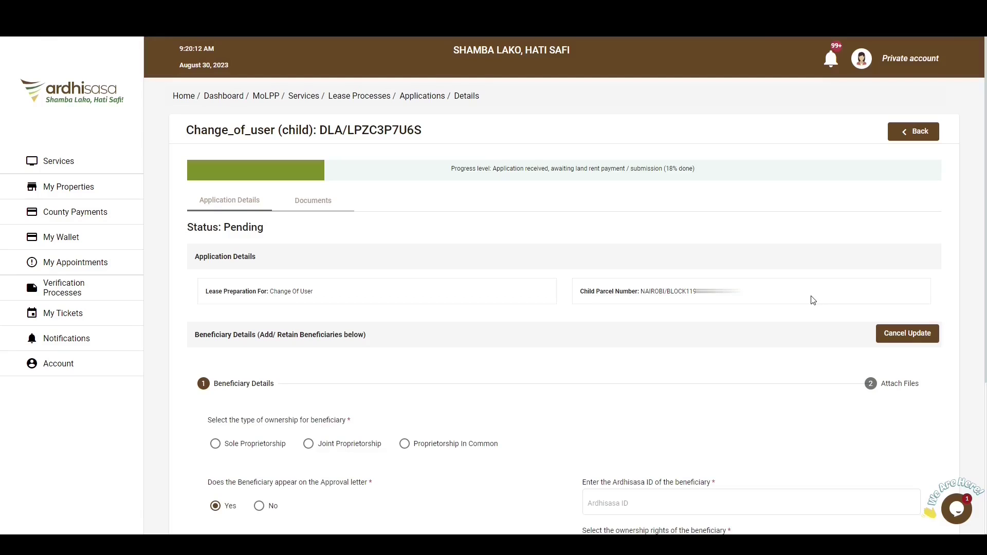
{"action": "scroll", "coordinate": [647, 353], "scroll_direction": "down", "scroll_amount": 4}
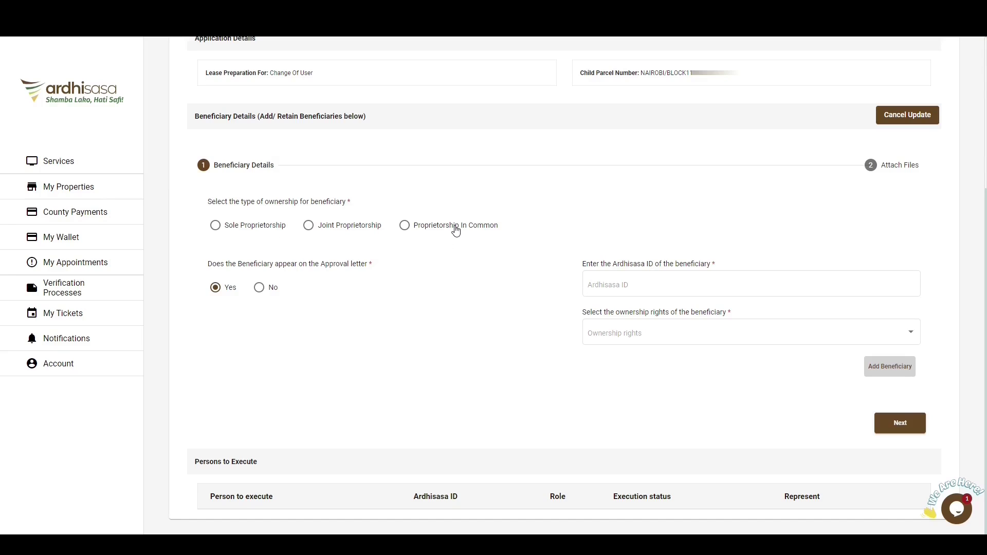
{"action": "left_click", "coordinate": [238, 230]}
{"action": "left_click", "coordinate": [258, 288]}
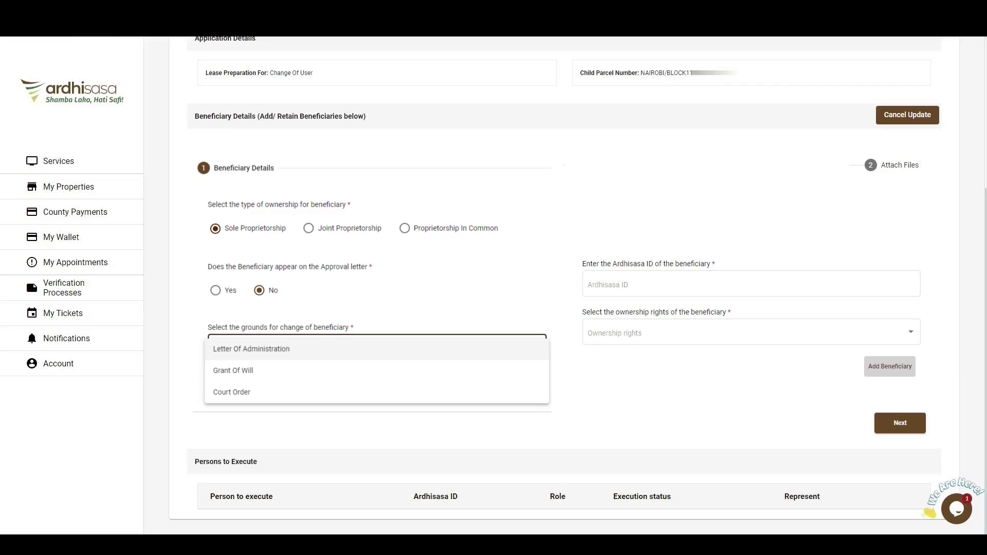
{"action": "left_click", "coordinate": [215, 290]}
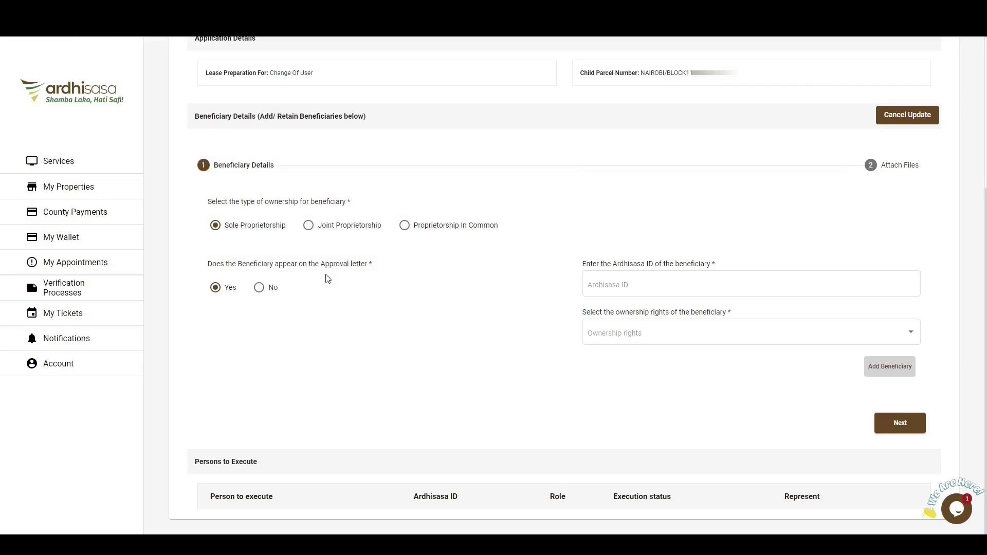
{"action": "left_click", "coordinate": [615, 286]}
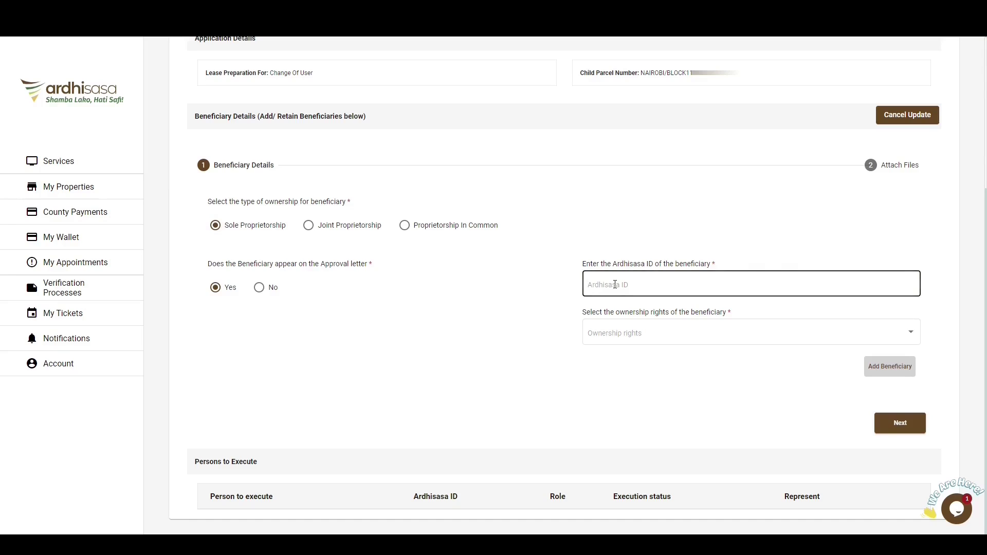
- Enter the beneficiary's Ardhisasa ID, give Proprietor ownership rights, add them, and continue to Attach Files
{"action": "left_click", "coordinate": [645, 339]}
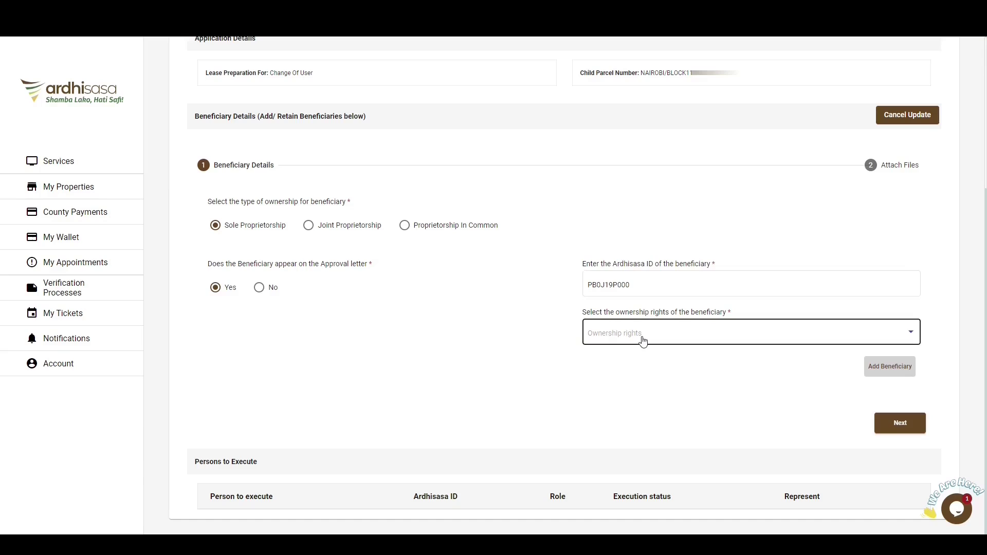
{"action": "left_click", "coordinate": [678, 335]}
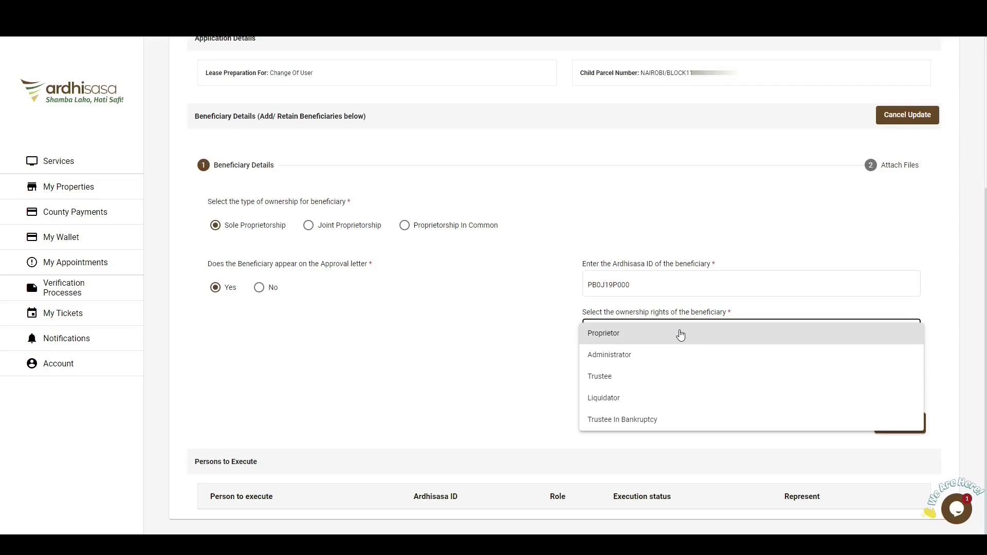
{"action": "left_click", "coordinate": [671, 334]}
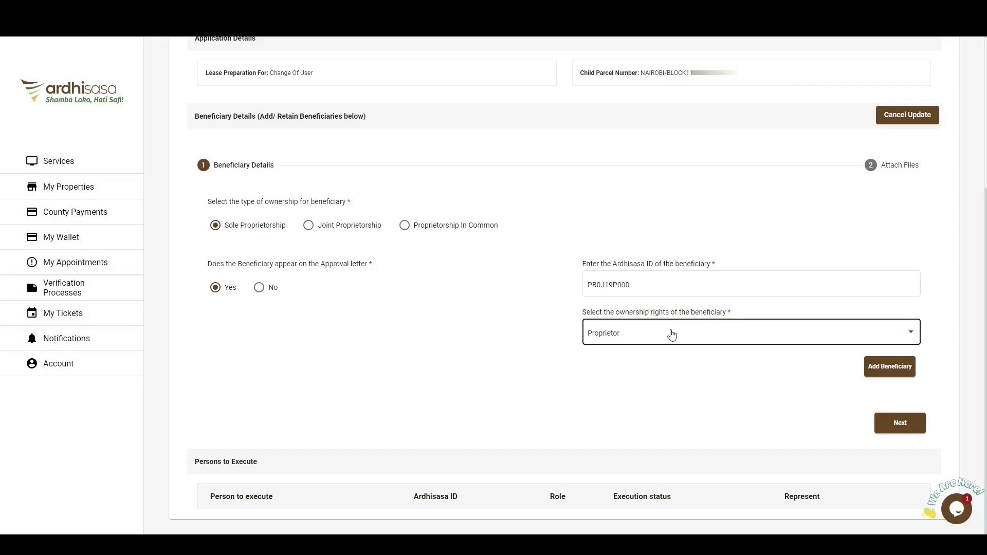
{"action": "left_click", "coordinate": [882, 368]}
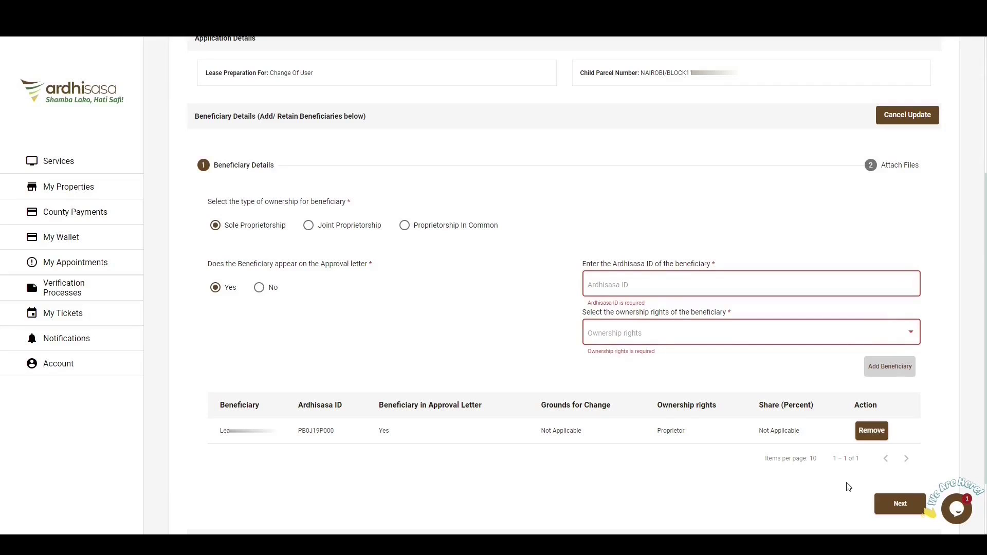
{"action": "left_click", "coordinate": [900, 504]}
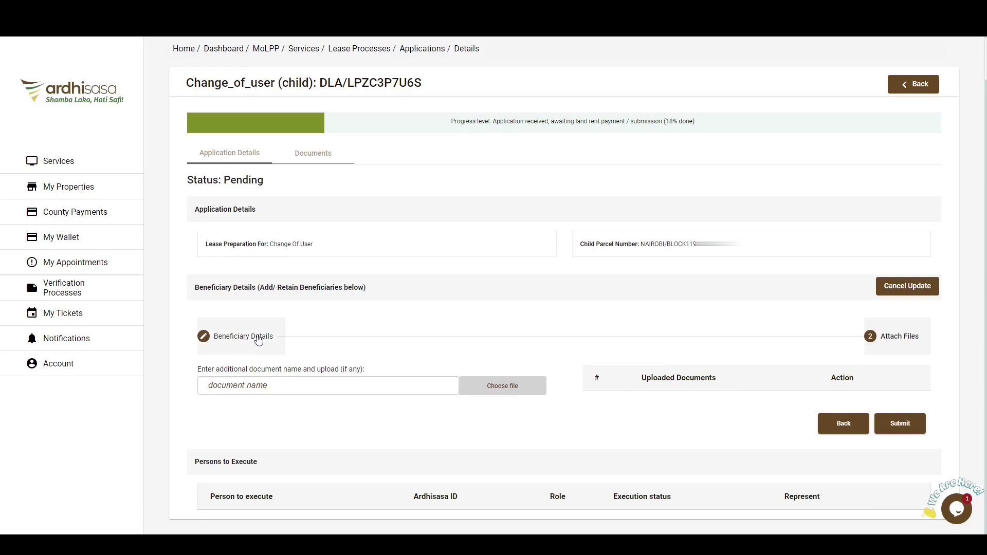
- Upload the ID file as an additional document named 'NATIONAL I.D'
{"action": "left_click", "coordinate": [259, 385]}
{"action": "left_click", "coordinate": [263, 425]}
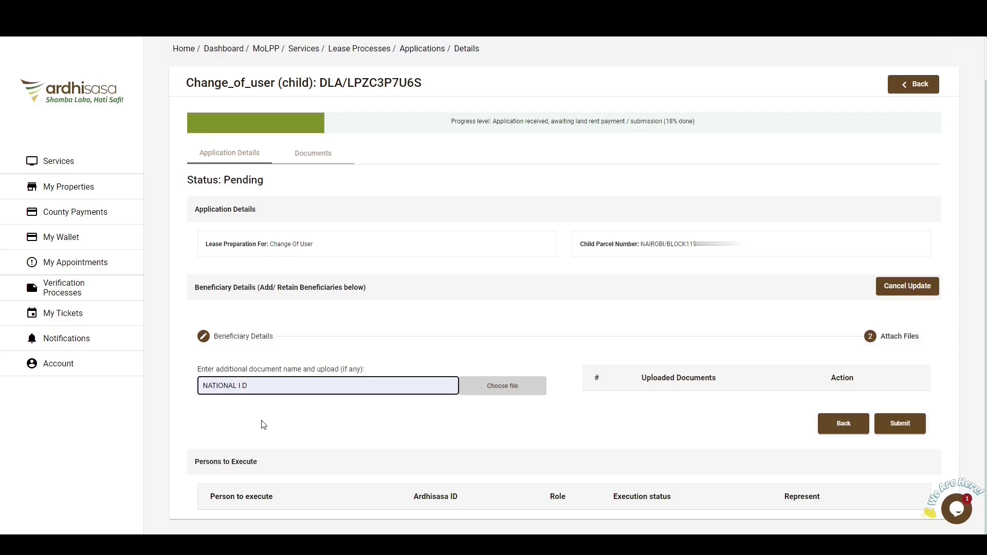
{"action": "left_click", "coordinate": [535, 390]}
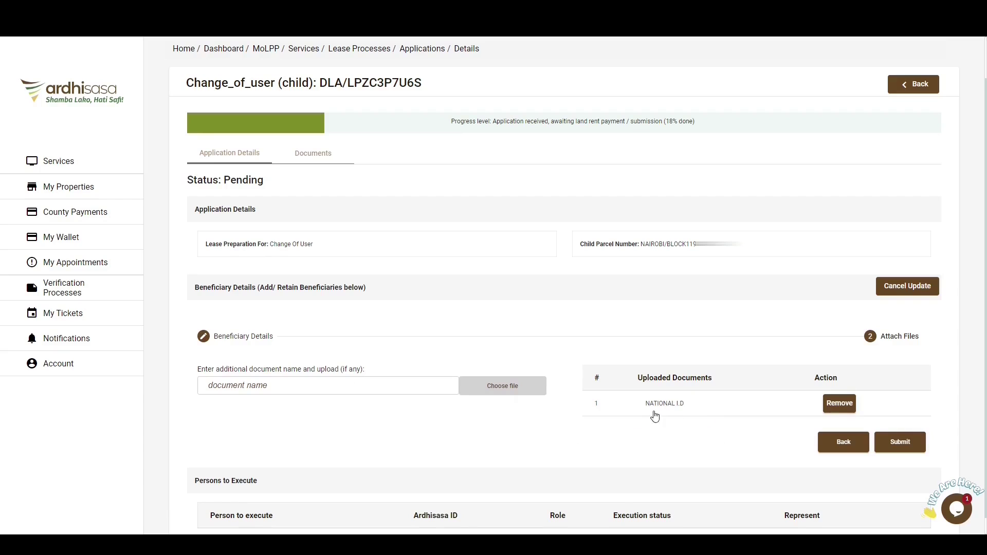
{"action": "scroll", "coordinate": [677, 412], "scroll_direction": "down", "scroll_amount": 1}
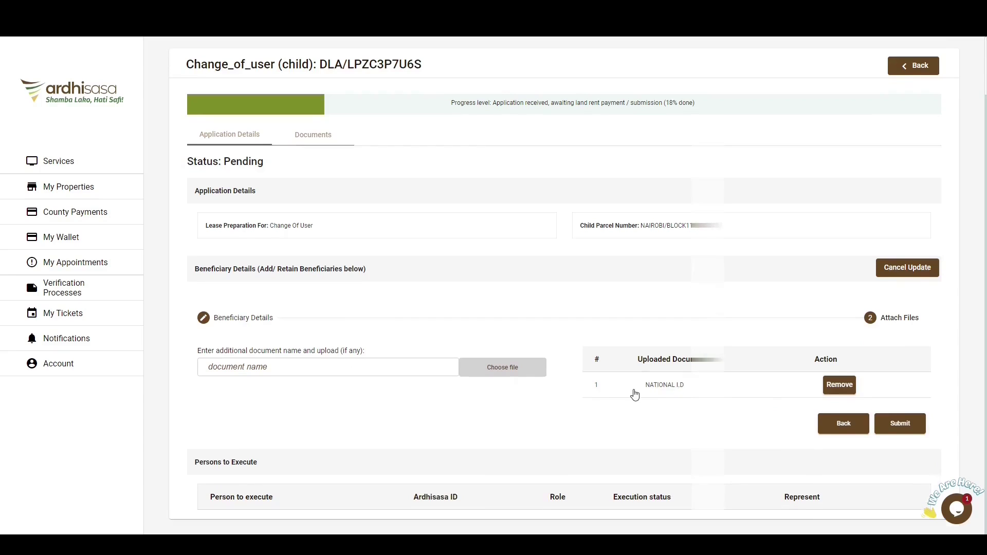
{"action": "scroll", "coordinate": [634, 393], "scroll_direction": "up", "scroll_amount": 3}
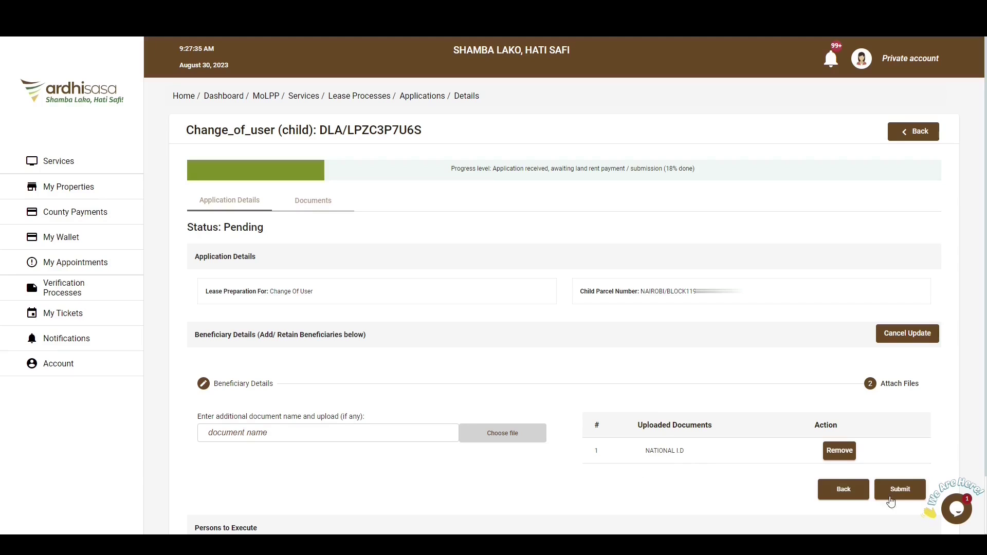
- Submit and confirm the sole Proprietor beneficiary update, dismissing the Application updated notice
{"action": "left_click", "coordinate": [893, 490]}
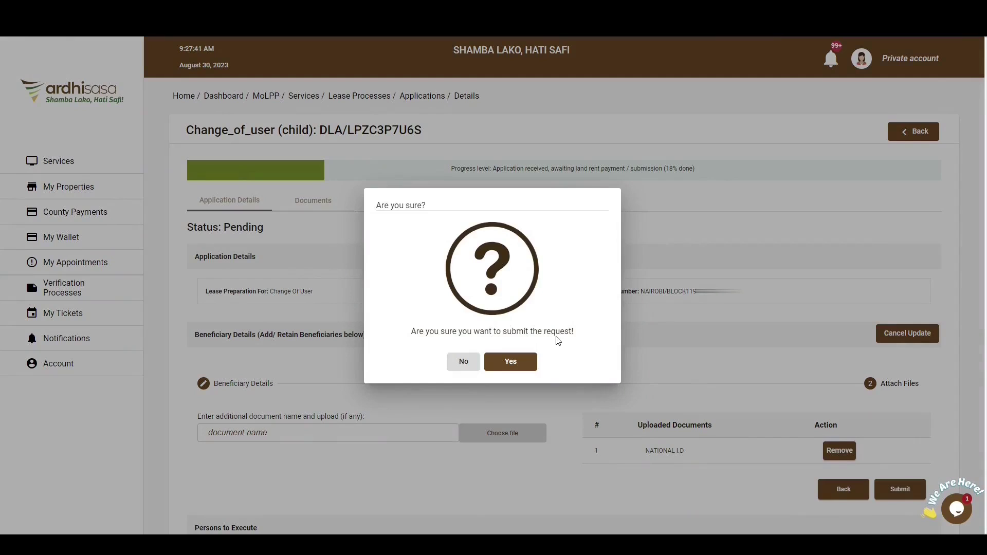
{"action": "left_click", "coordinate": [528, 369]}
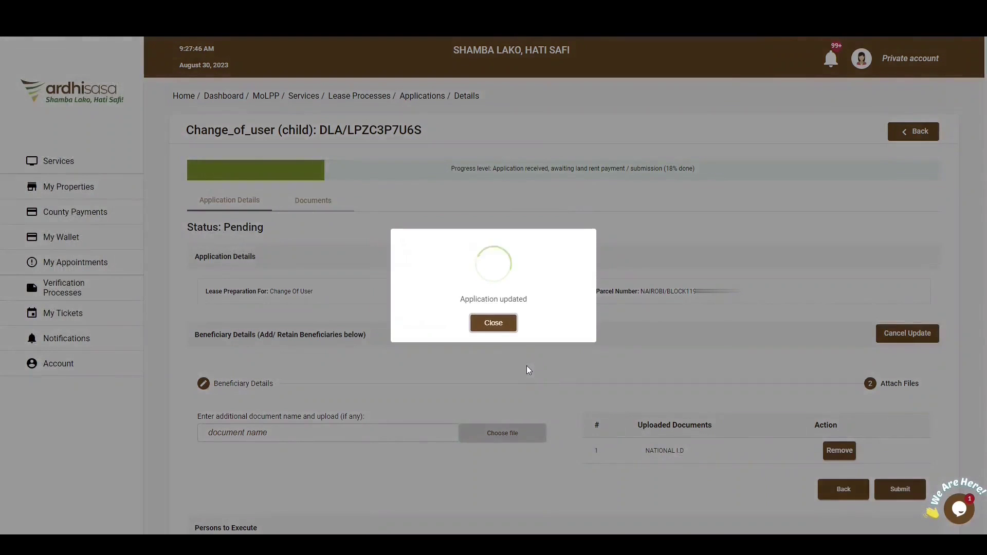
{"action": "left_click", "coordinate": [496, 323]}
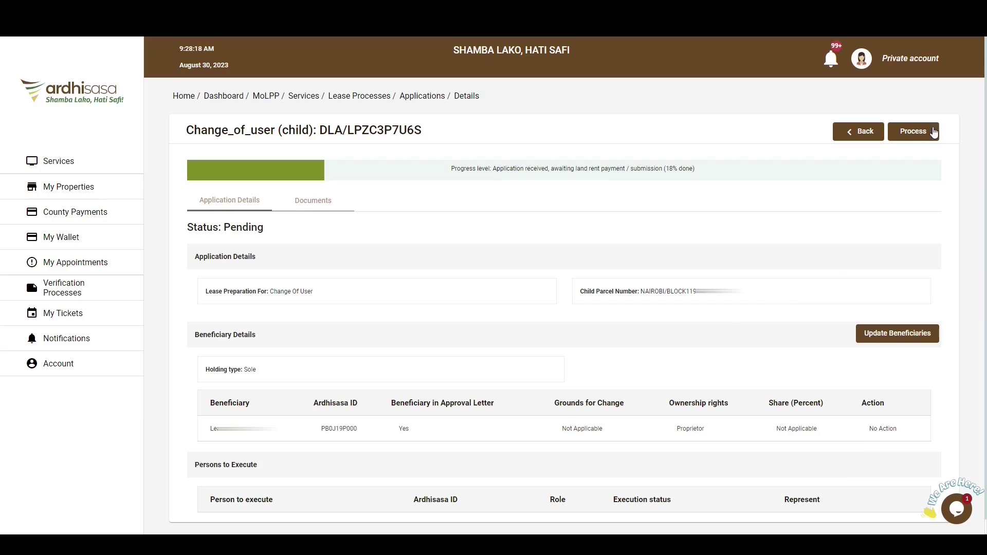
{"action": "left_click", "coordinate": [911, 137]}
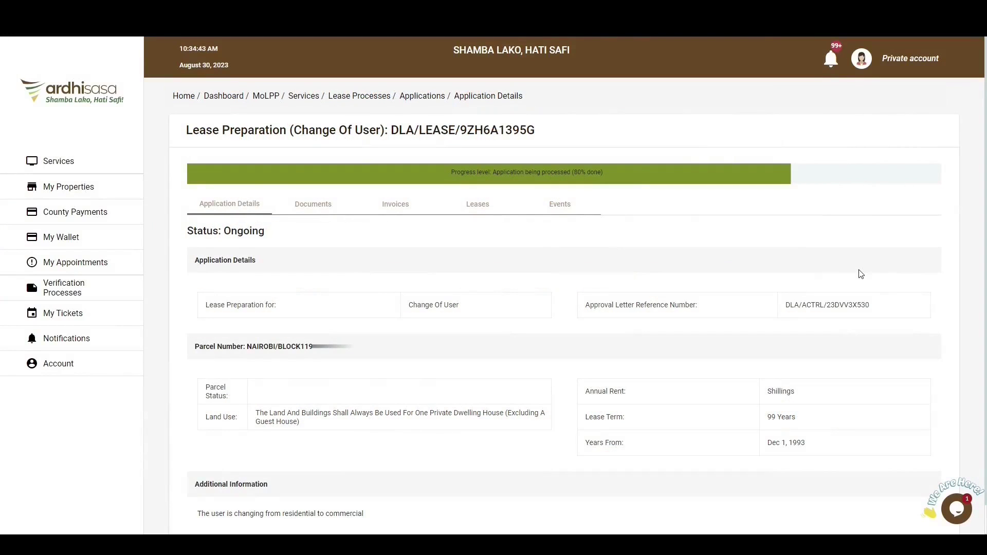
{"action": "left_click", "coordinate": [479, 213]}
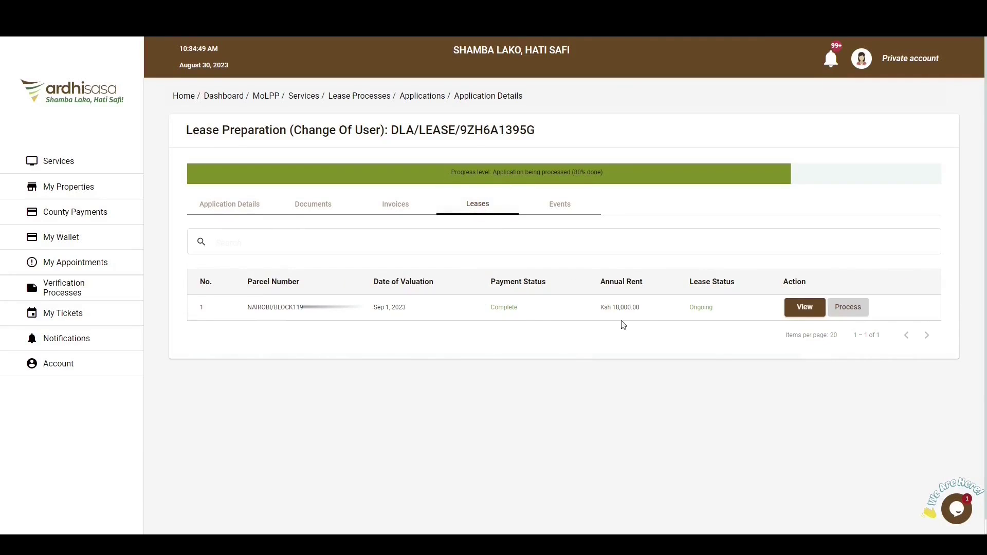
{"action": "left_click", "coordinate": [805, 308]}
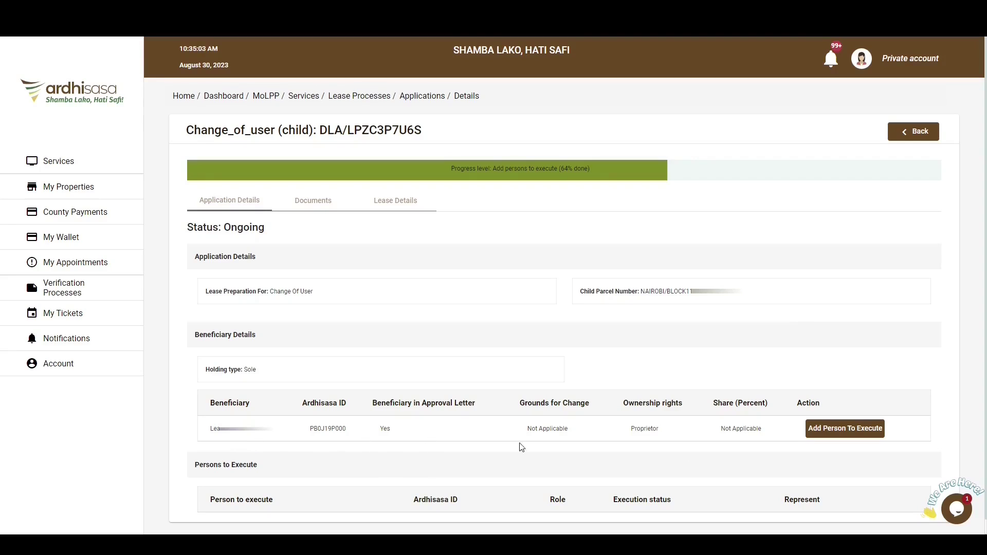
- Add the beneficiary as Person To Execute with category Self instead of Attorney, and save
{"action": "left_click", "coordinate": [866, 440]}
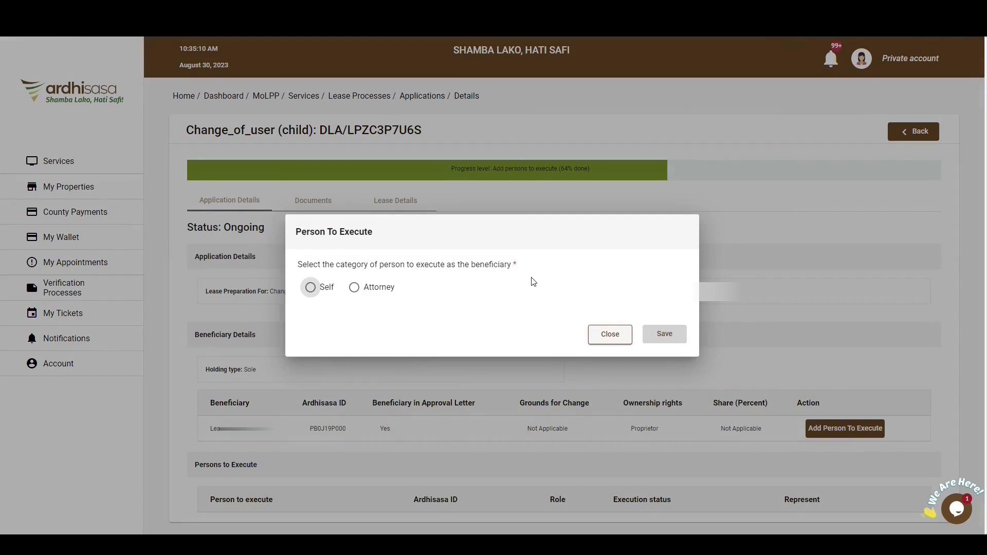
{"action": "left_click", "coordinate": [360, 289]}
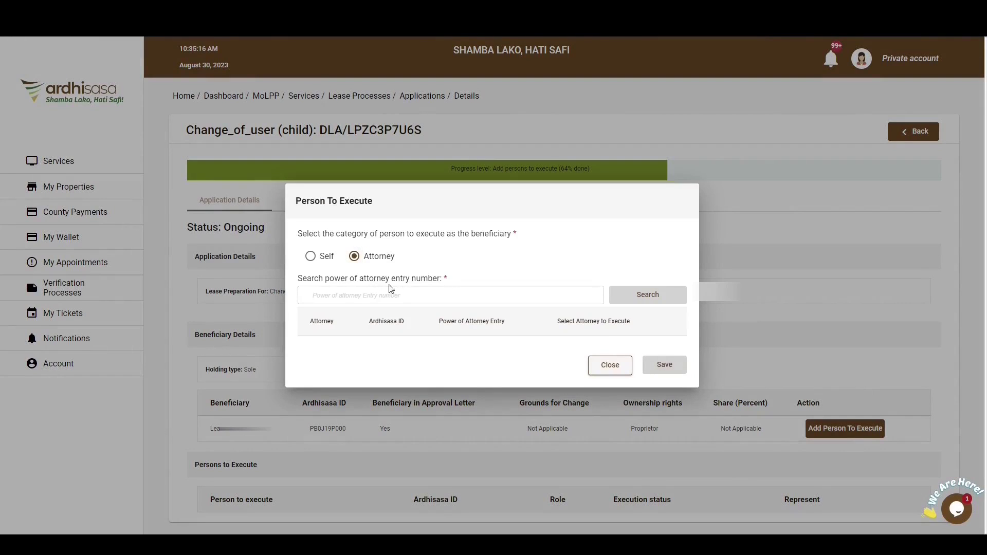
{"action": "left_click", "coordinate": [378, 293]}
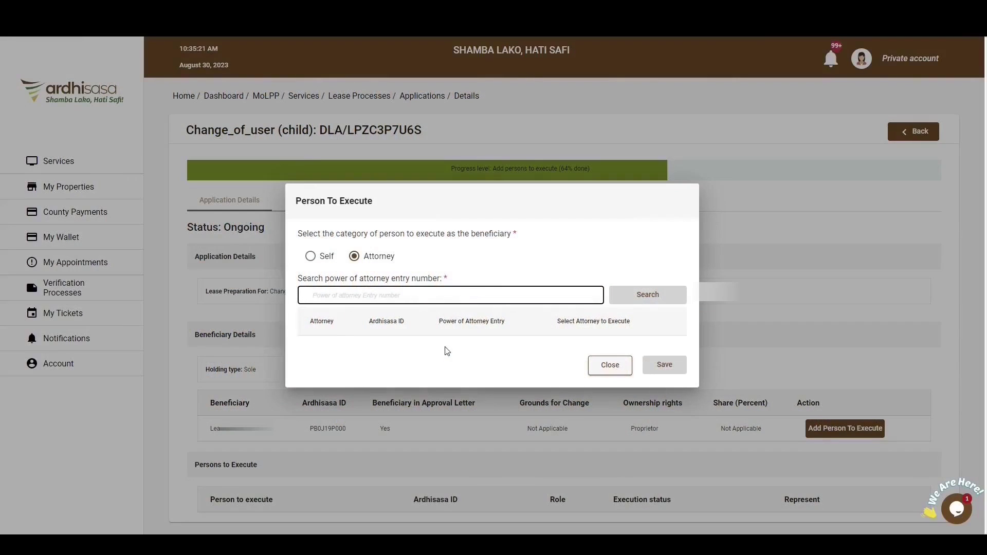
{"action": "left_click", "coordinate": [324, 258]}
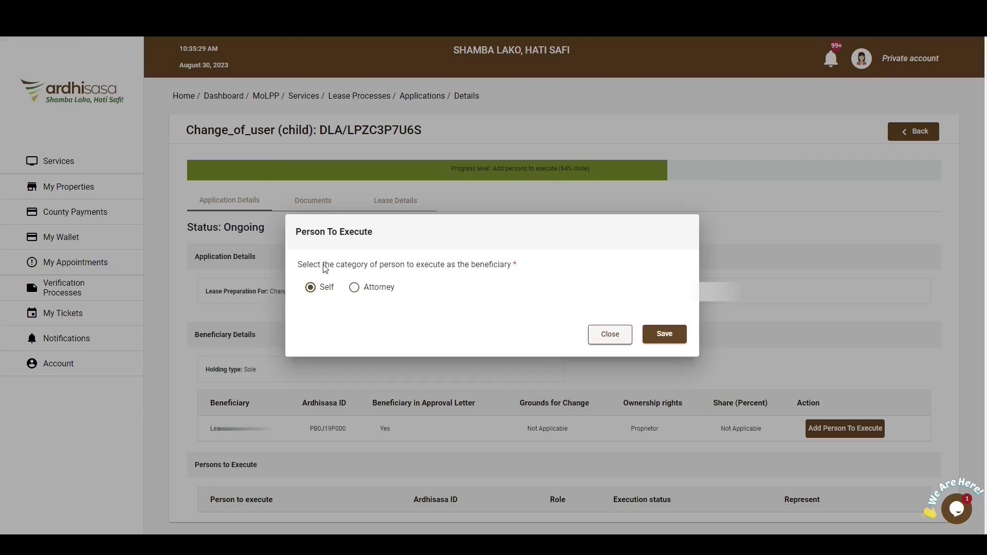
{"action": "left_click", "coordinate": [656, 336]}
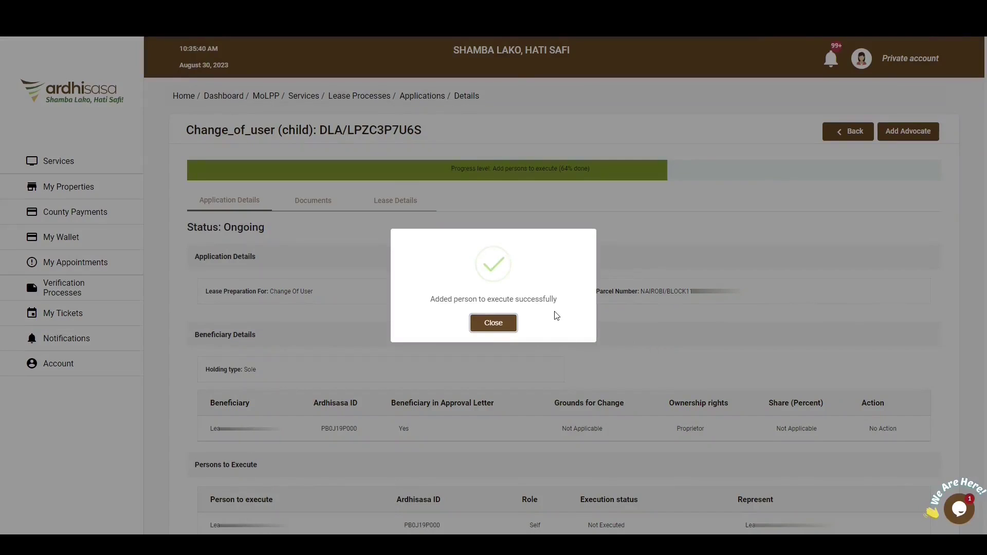
{"action": "left_click", "coordinate": [495, 323]}
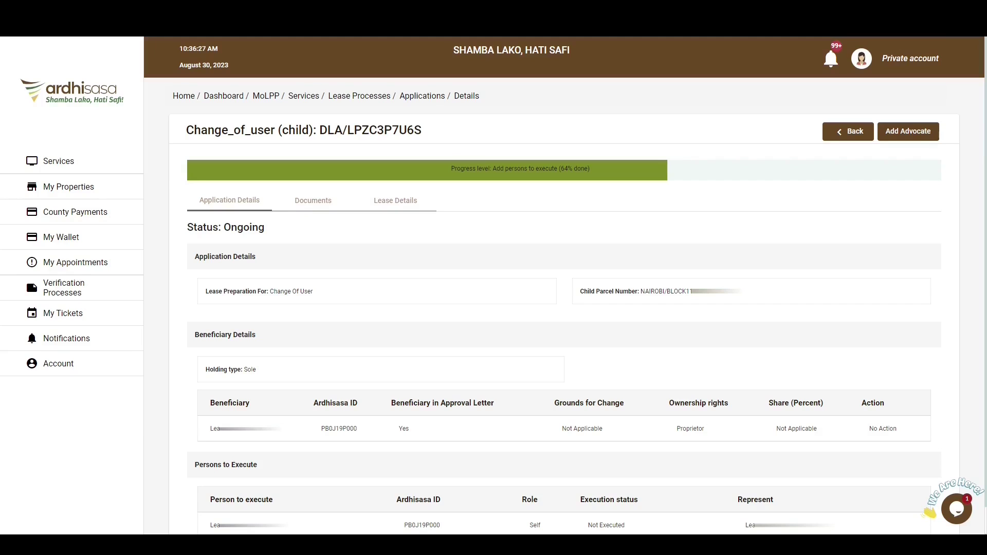
- Look up the advocate by Ardhisasa ID and add them to represent all parties on the application
{"action": "left_click", "coordinate": [921, 134]}
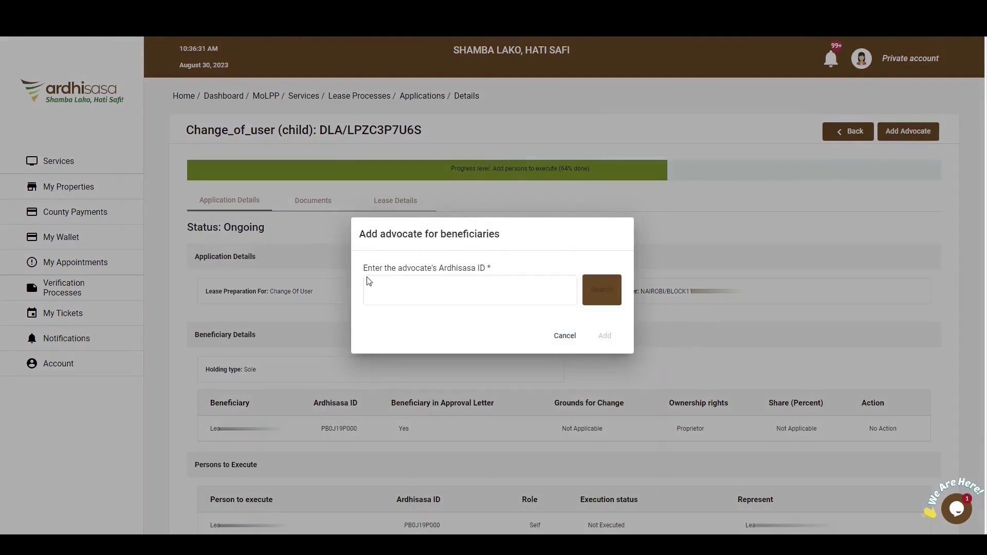
{"action": "left_click", "coordinate": [430, 291]}
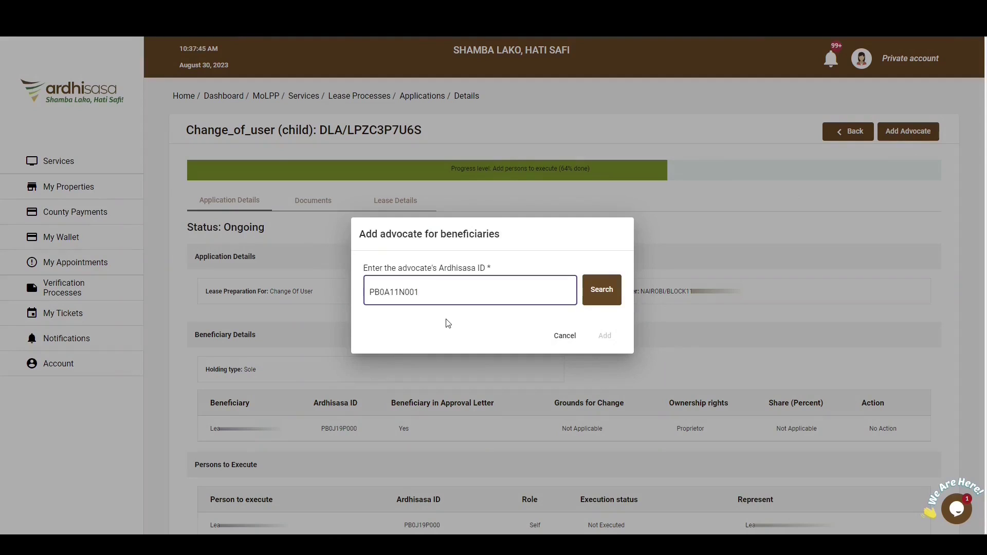
{"action": "left_click", "coordinate": [603, 300]}
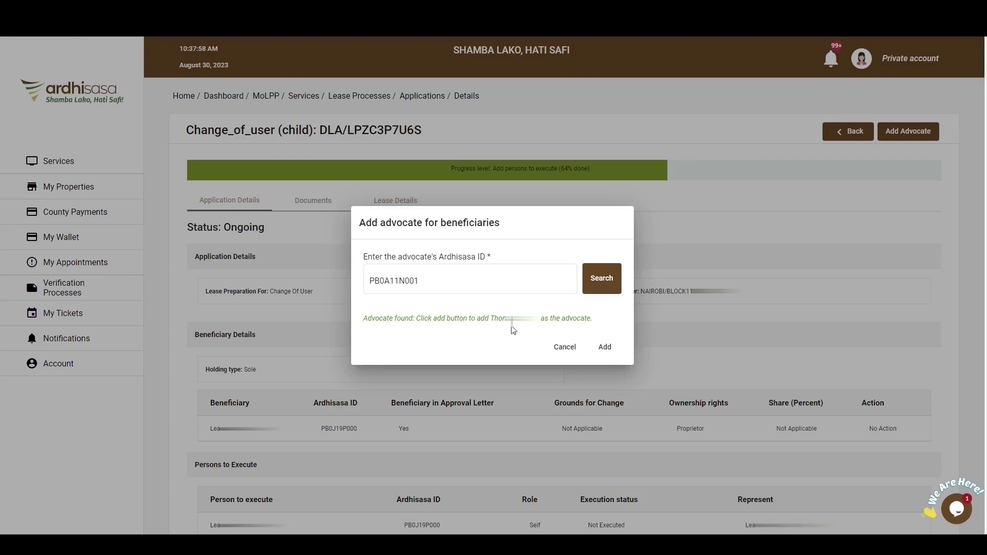
{"action": "left_click", "coordinate": [605, 353]}
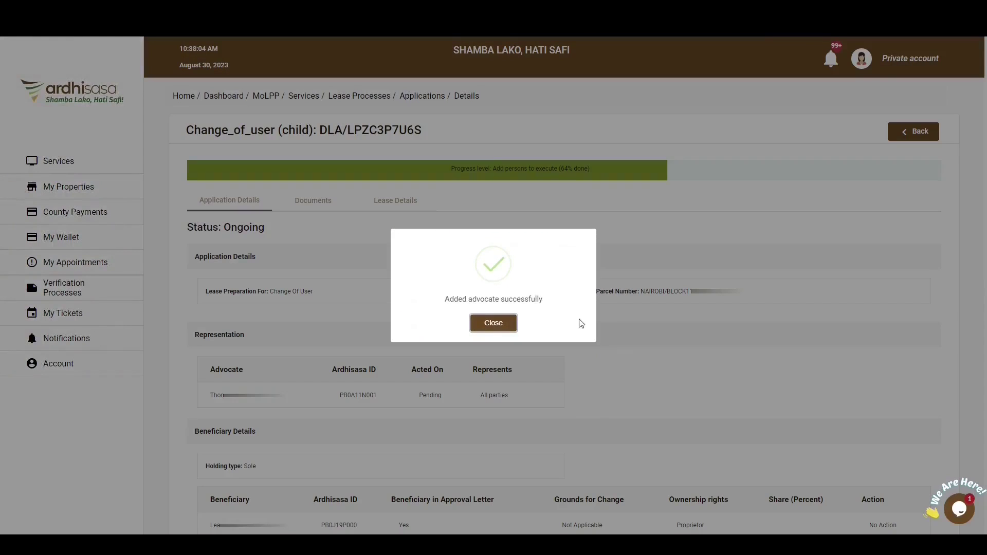
{"action": "left_click", "coordinate": [508, 326]}
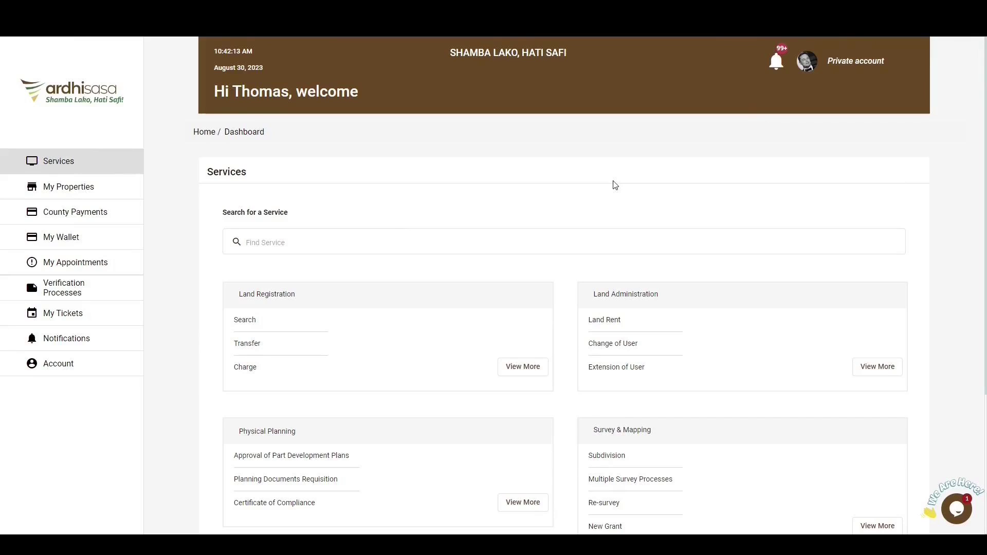
- Switch to the Advocate Account and go to Lease Preparation under Land Administration Services
{"action": "left_click", "coordinate": [803, 70]}
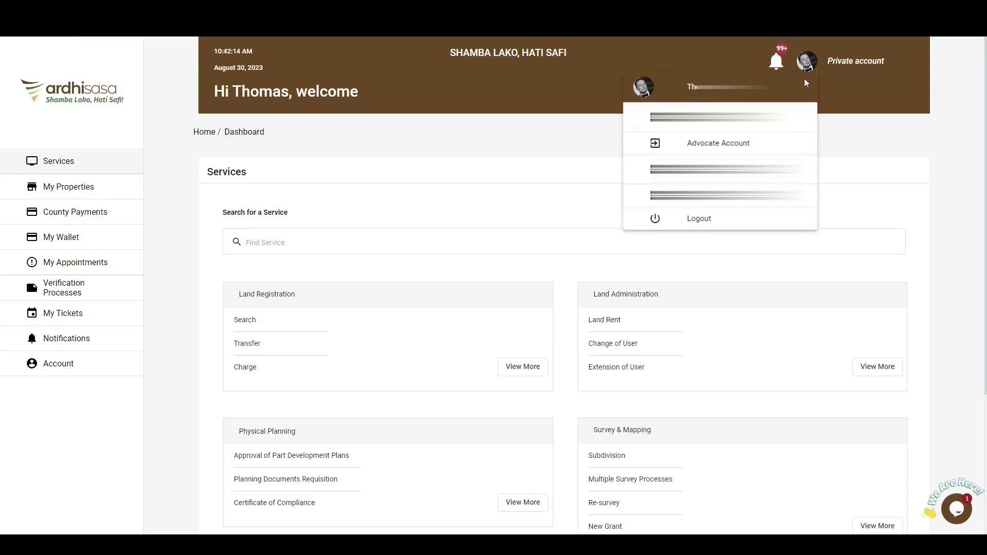
{"action": "left_click", "coordinate": [711, 145]}
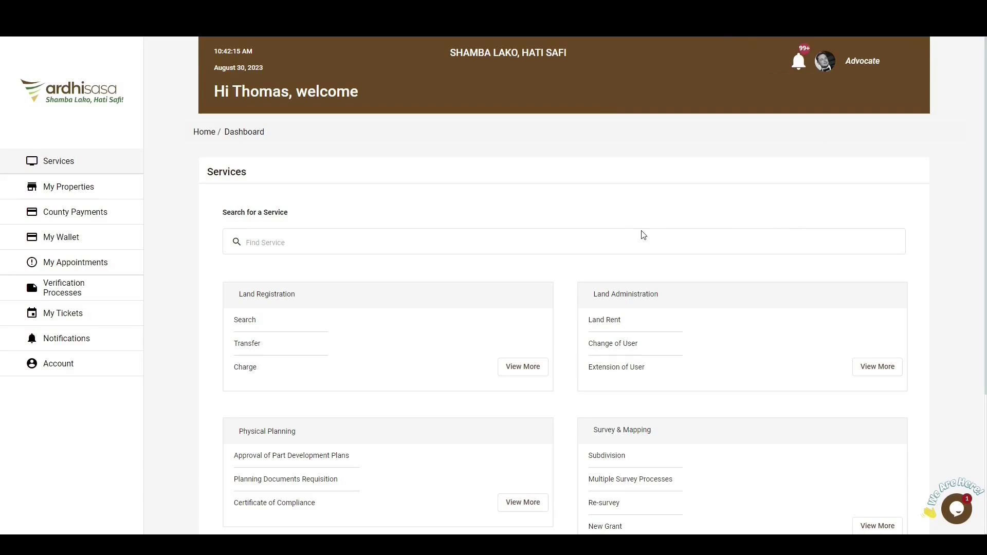
{"action": "left_click", "coordinate": [887, 368]}
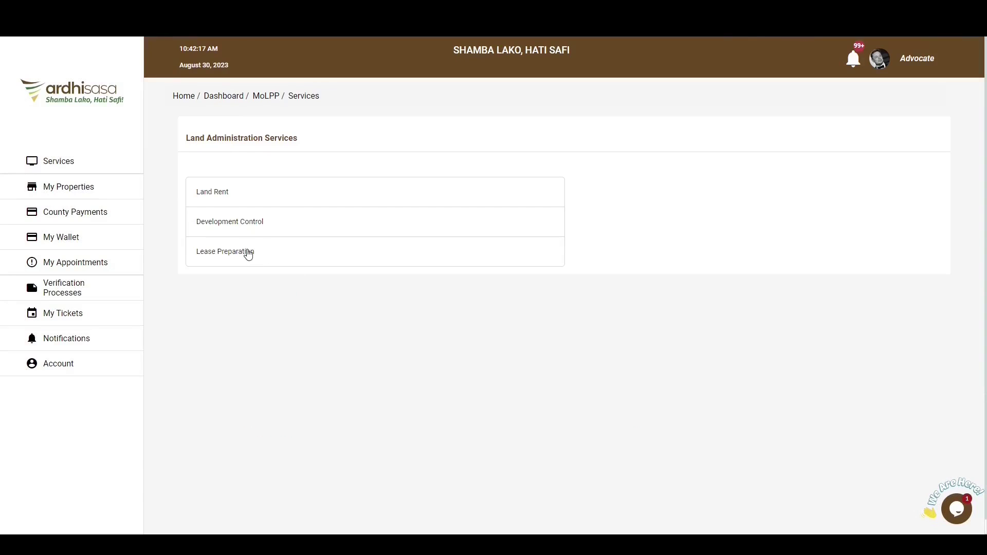
{"action": "left_click", "coordinate": [249, 255]}
- Open the ongoing Change Of User application and accept representing its beneficiaries
{"action": "left_click", "coordinate": [222, 258]}
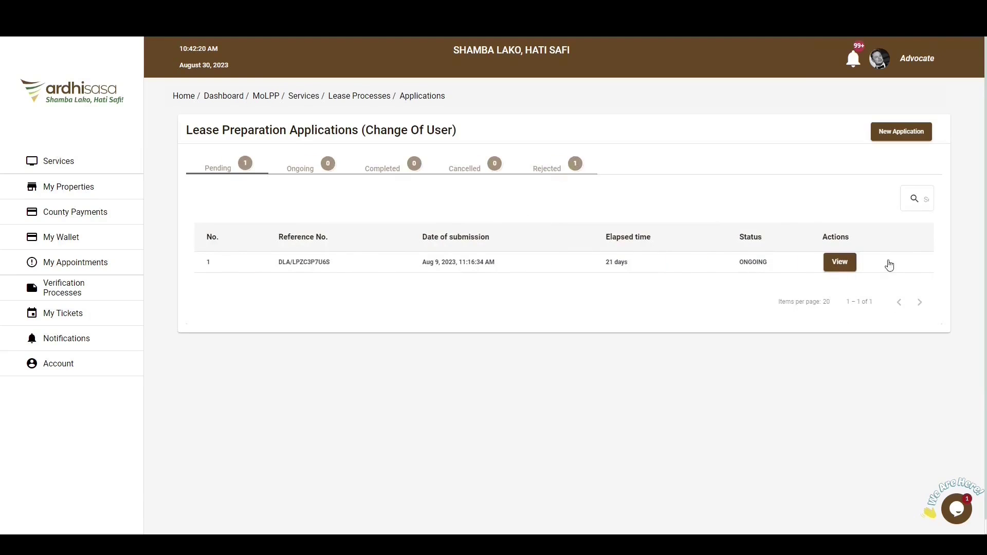
{"action": "left_click", "coordinate": [848, 262]}
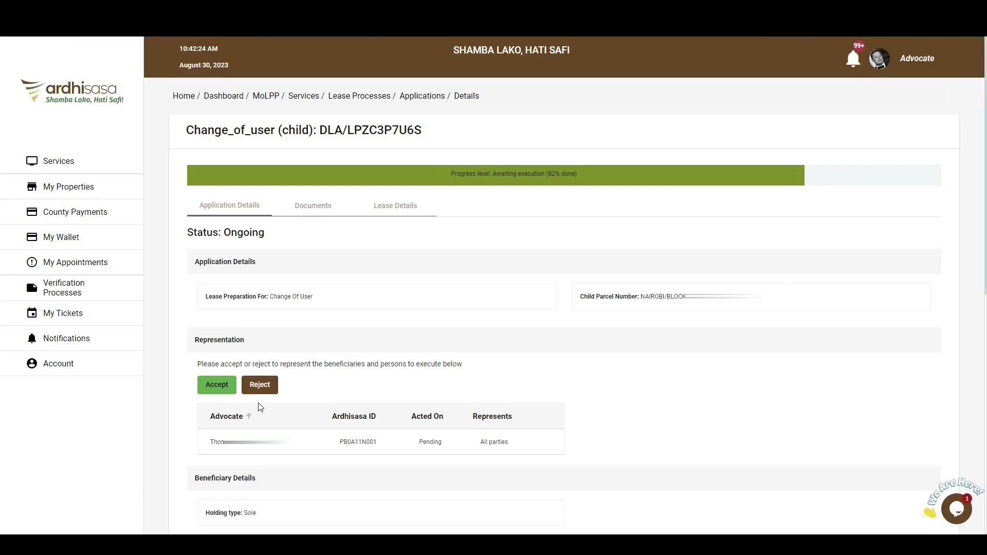
{"action": "left_click", "coordinate": [216, 390]}
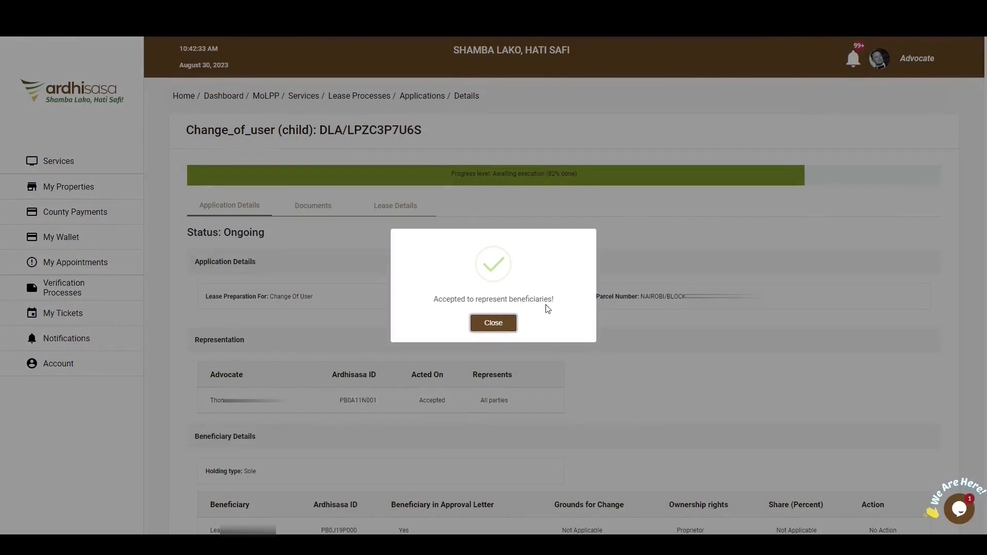
{"action": "left_click", "coordinate": [489, 326]}
{"action": "scroll", "coordinate": [490, 329], "scroll_direction": "down", "scroll_amount": 8}
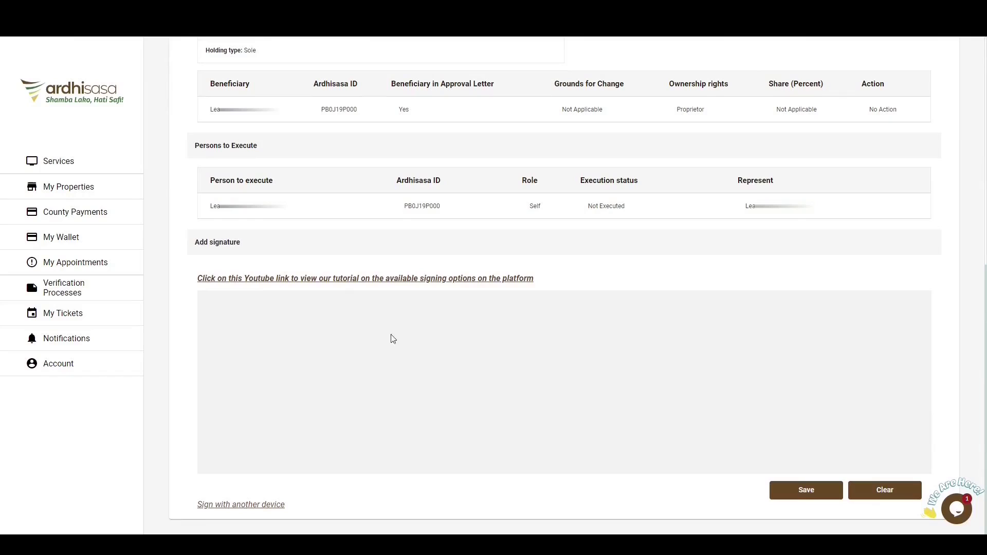
- Draw the advocate's handwritten signature in the Add signature pad, skipping 'Sign with another device'
{"action": "left_click", "coordinate": [255, 507]}
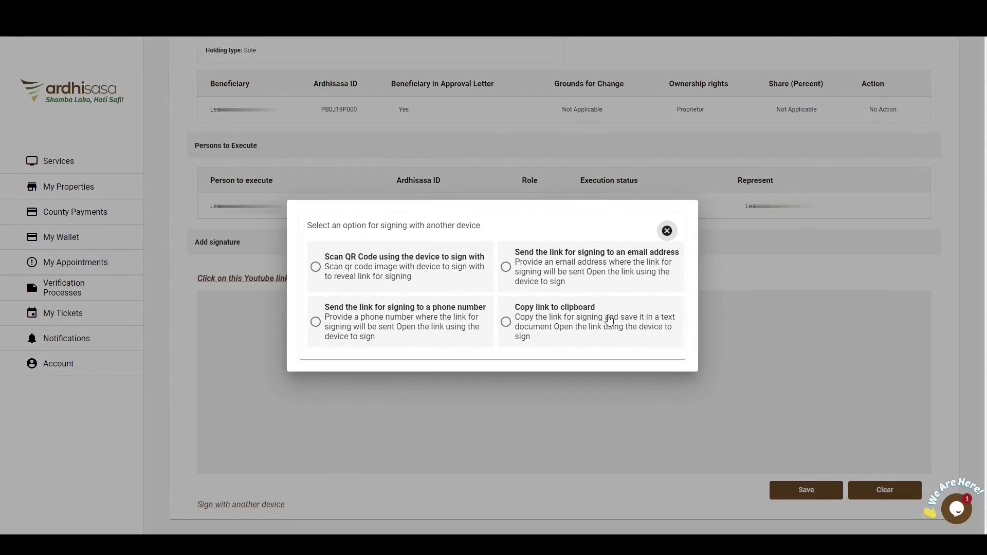
{"action": "left_click", "coordinate": [667, 231]}
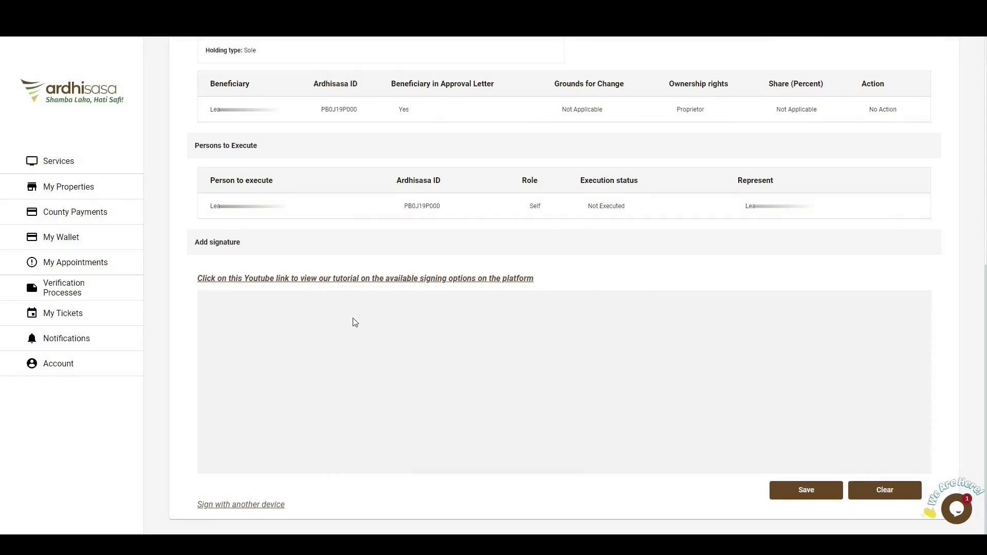
{"action": "mouse_move", "coordinate": [371, 326]}
{"action": "left_mouse_down"}
{"action": "mouse_move", "coordinate": [360, 370]}
{"action": "mouse_move", "coordinate": [464, 346]}
{"action": "left_mouse_up"}
{"action": "left_click_drag", "start_coordinate": [401, 350], "coordinate": [499, 404]}
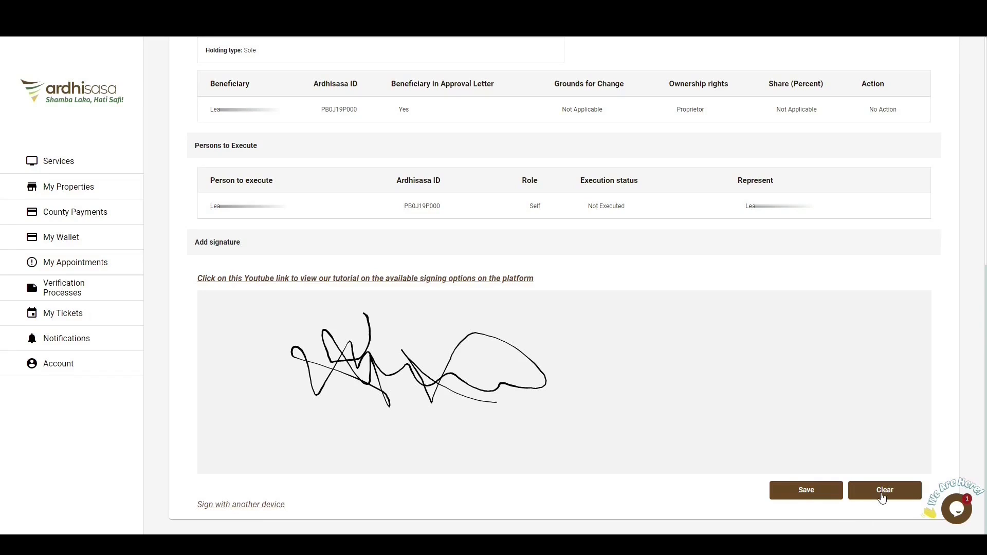
{"action": "left_click", "coordinate": [806, 491]}
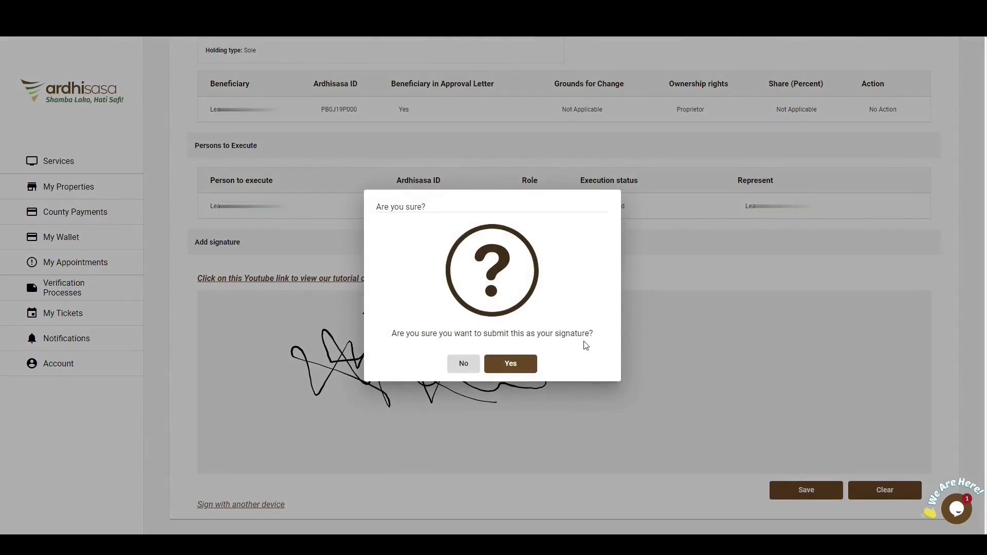
{"action": "left_click", "coordinate": [516, 371]}
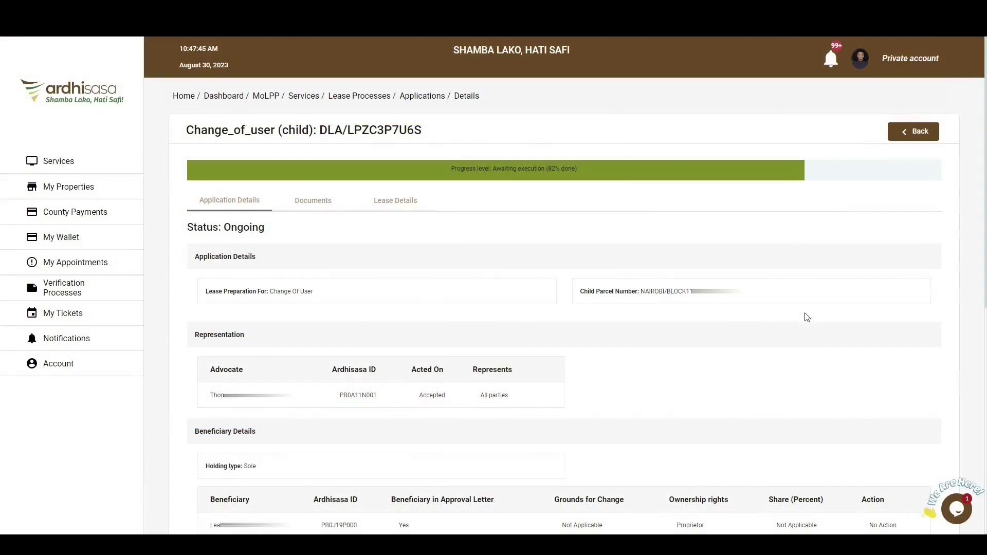
{"action": "scroll", "coordinate": [806, 317], "scroll_direction": "down", "scroll_amount": 8}
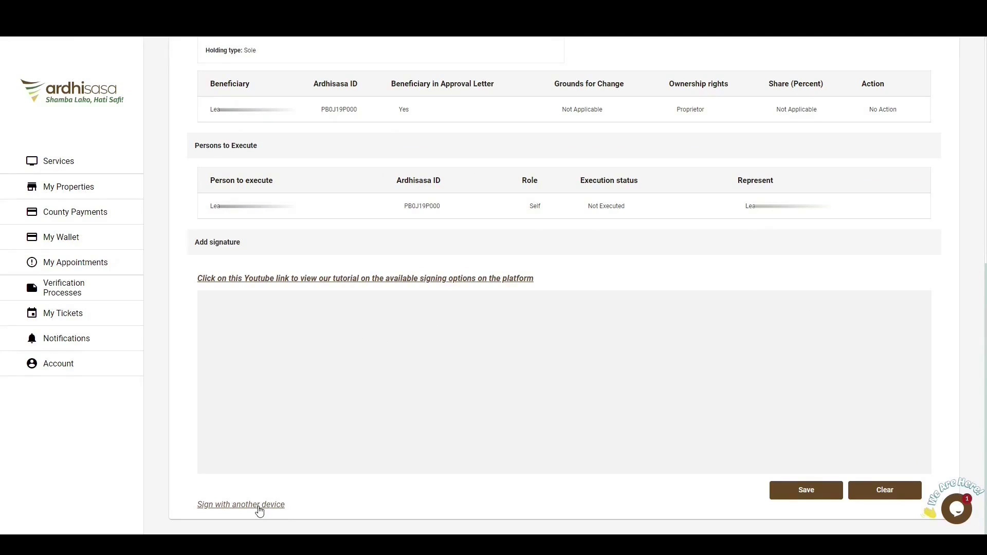
{"action": "mouse_move", "coordinate": [372, 325]}
{"action": "left_mouse_down"}
{"action": "mouse_move", "coordinate": [394, 399]}
{"action": "mouse_move", "coordinate": [469, 392]}
{"action": "mouse_move", "coordinate": [554, 408]}
{"action": "left_mouse_up"}
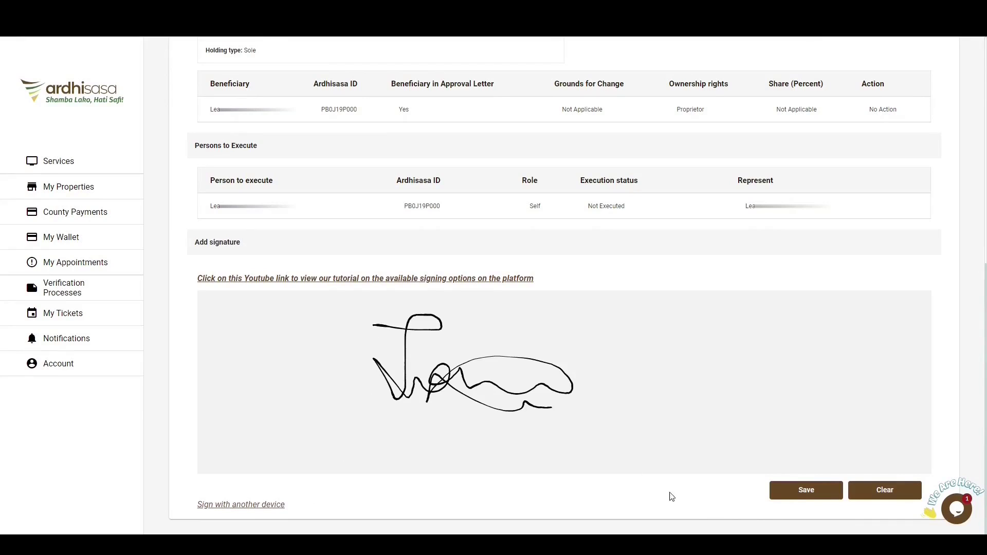
{"action": "left_click", "coordinate": [806, 494]}
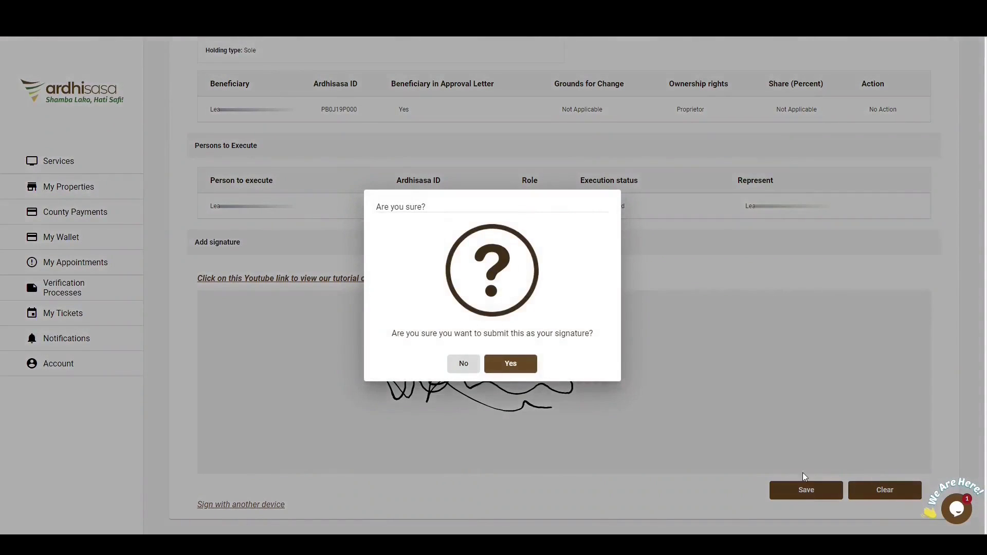
{"action": "left_click", "coordinate": [510, 364]}
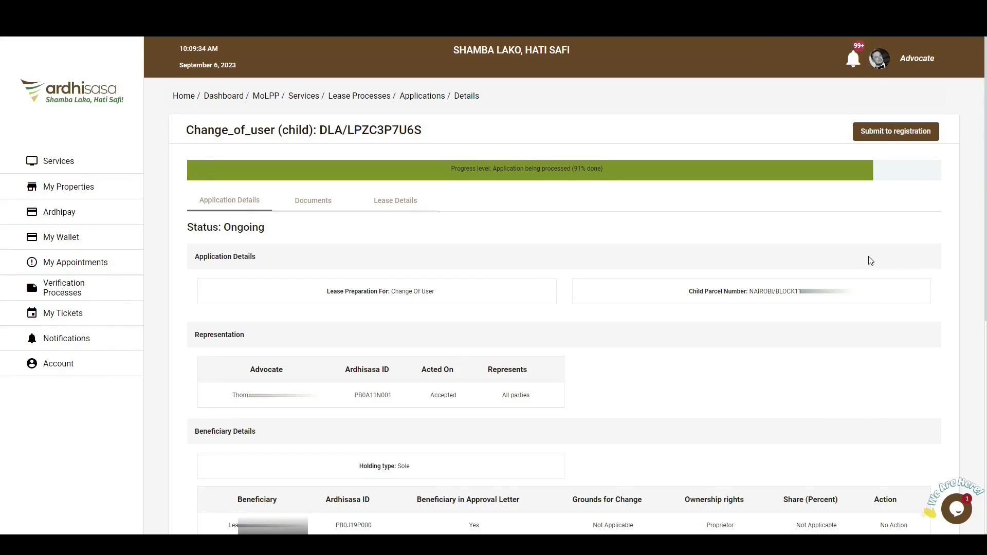
{"action": "left_click", "coordinate": [901, 134]}
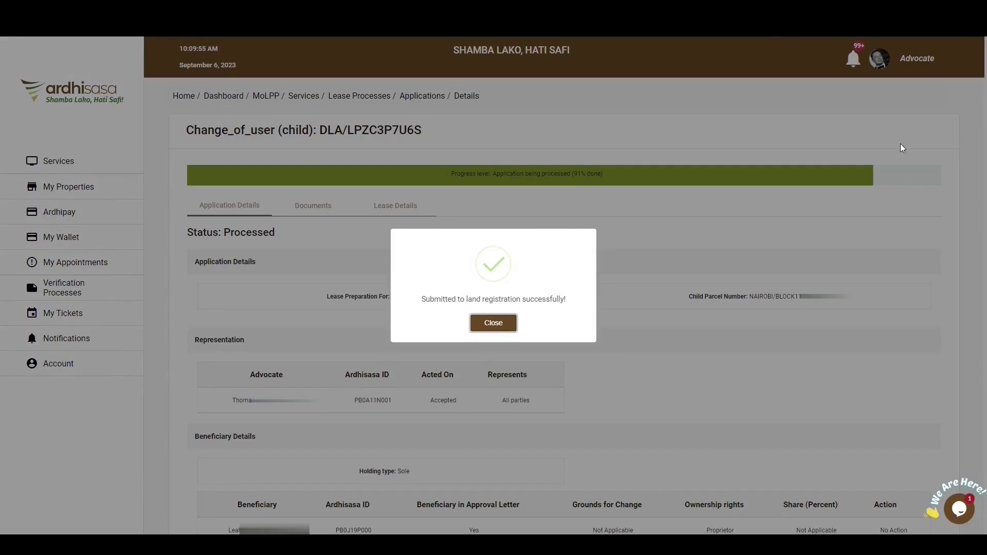
{"action": "left_click", "coordinate": [491, 330]}
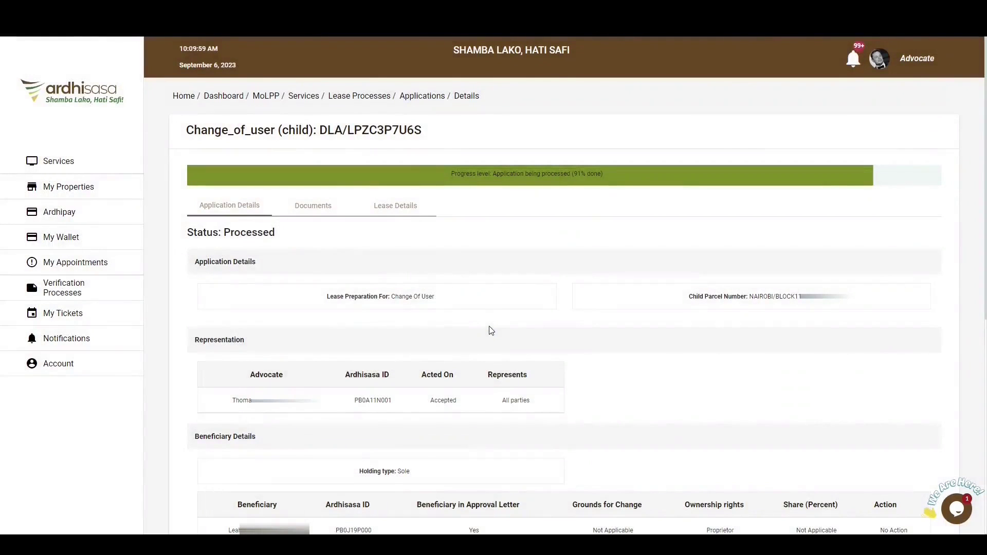